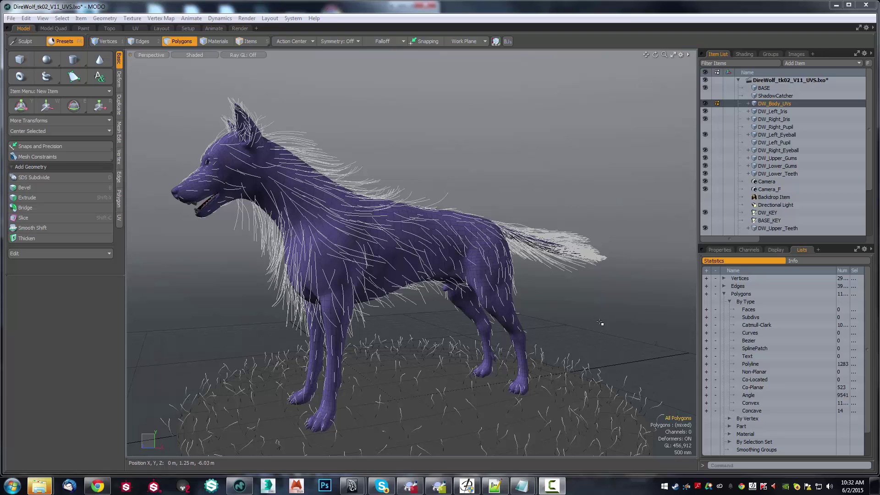
Step: Inspect the wolf's fur material groups, Cola and PechoAbdomen, in the shader tree
left_click_drag(601, 323, 624, 321, "alt")
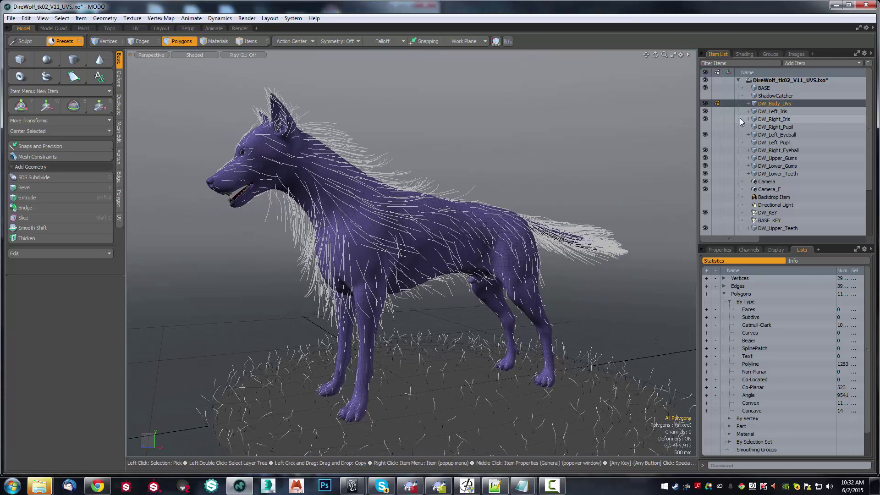
left_click(743, 55)
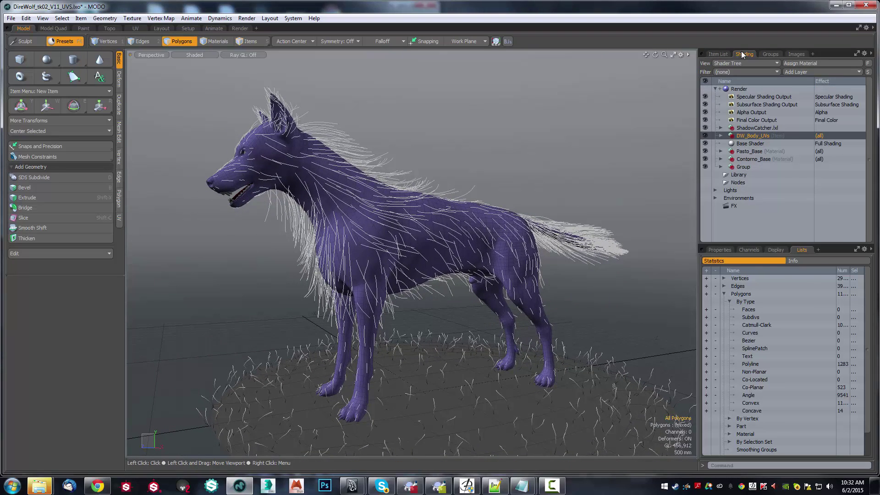
left_click(721, 136)
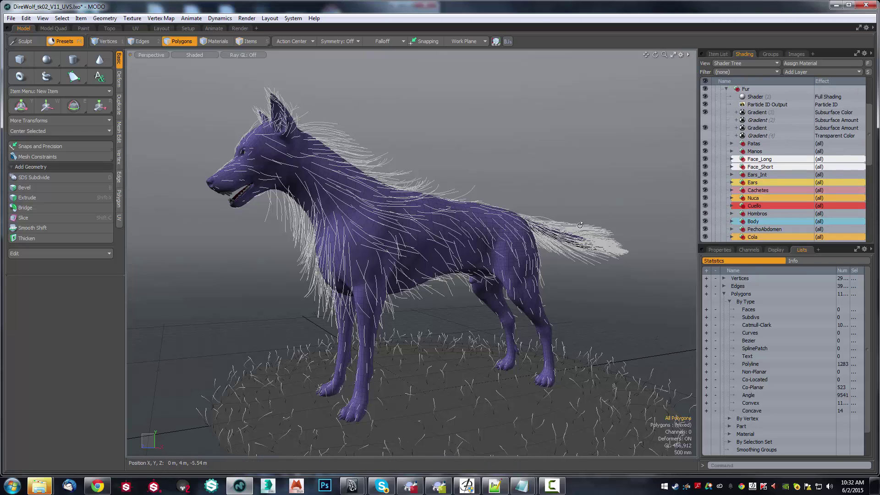
left_click_drag(580, 225, 550, 224, "alt")
scroll(796, 185, "down", 1)
left_click(732, 214)
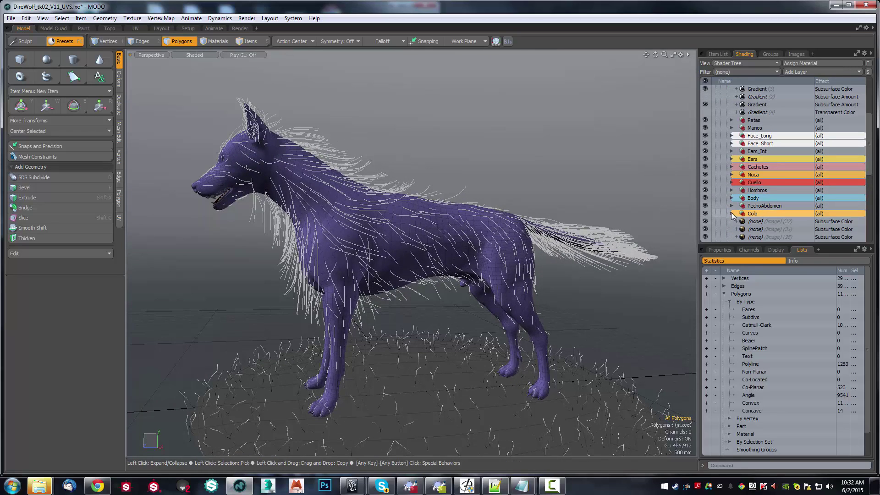
left_click(732, 206)
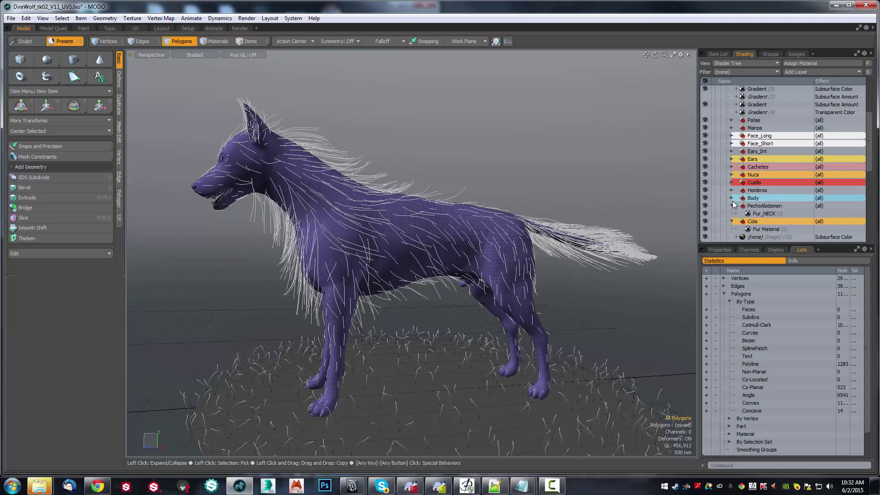
left_click(733, 205)
scroll(808, 203, "up", 3)
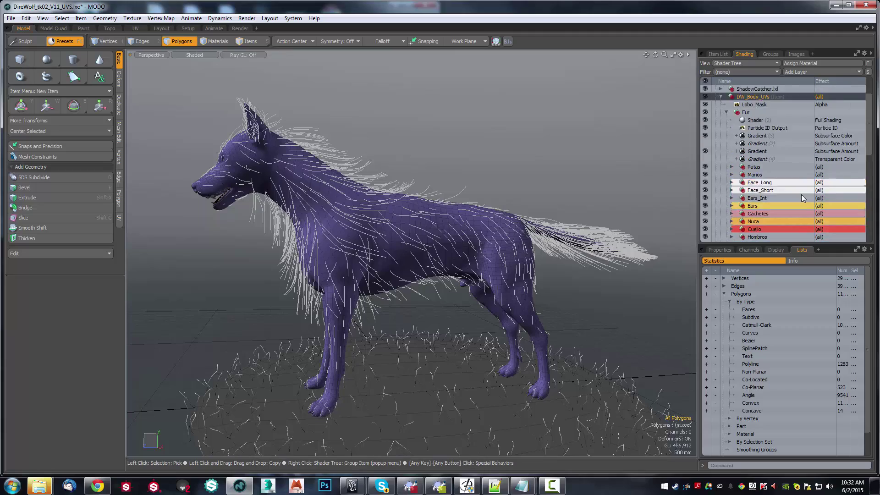
scroll(801, 195, "up", 3)
left_click_drag(525, 249, 486, 252, "alt")
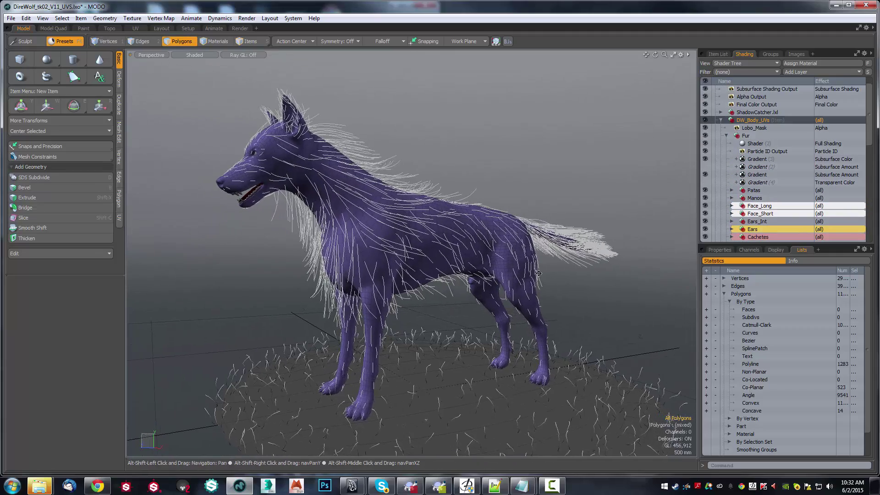
left_click(721, 55)
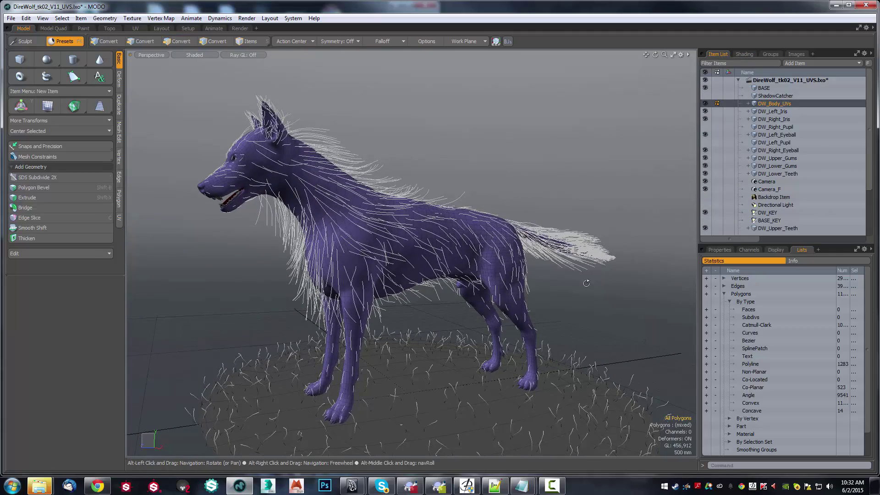
Step: Select all 1283 polyline hair guide polygons from the Statistics list
left_click_drag(285, 83, 266, 83, "alt")
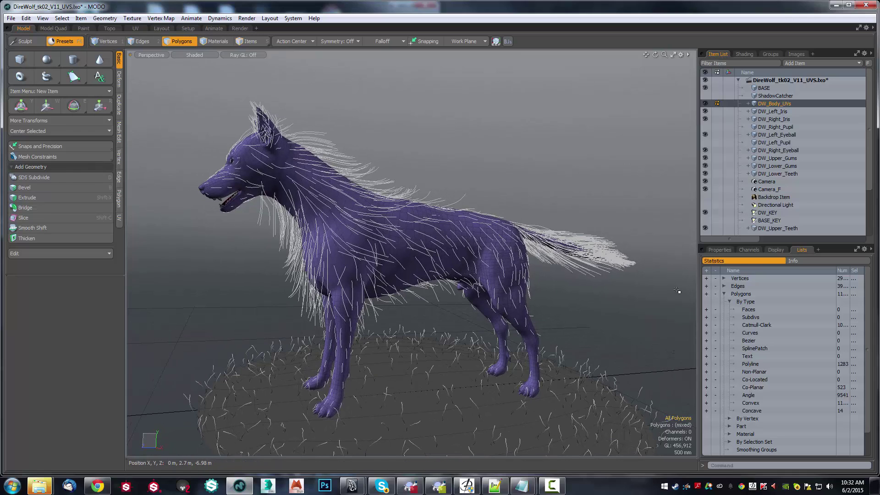
left_click(721, 251)
left_click(802, 250)
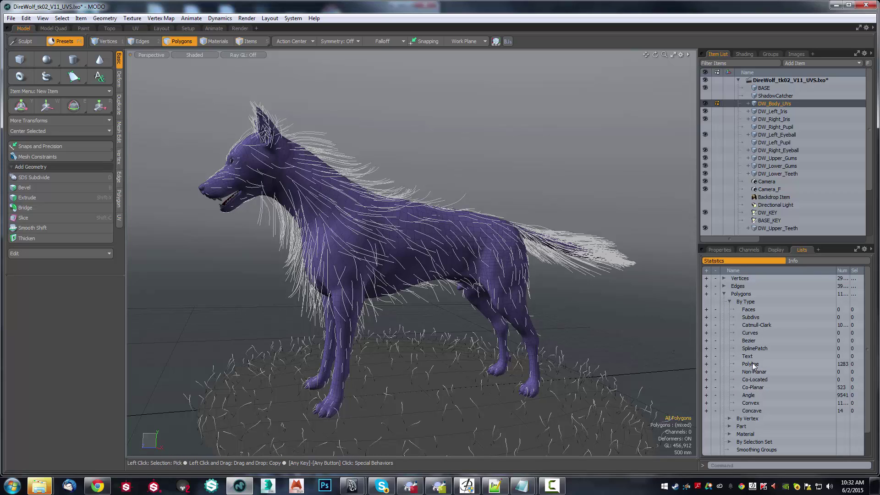
left_click(707, 365)
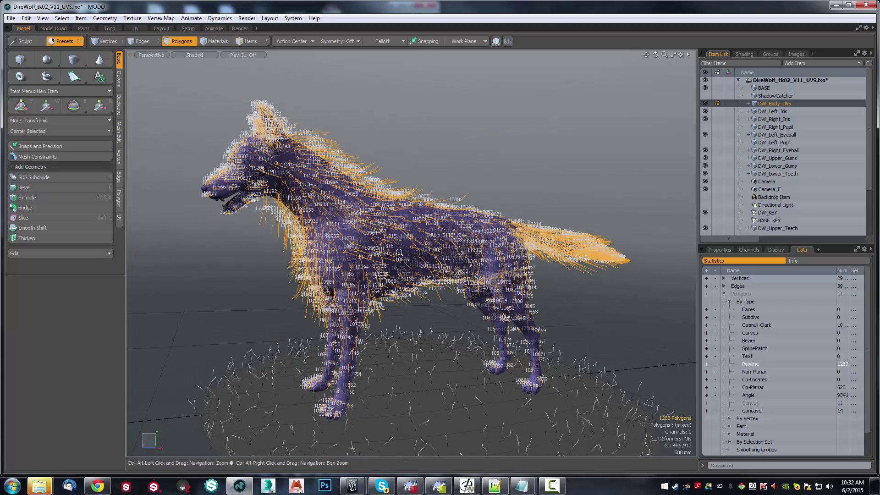
scroll(400, 253, "up", 1)
Step: Turn off polygon index labels and cut the hair guides out of the body mesh
key("o")
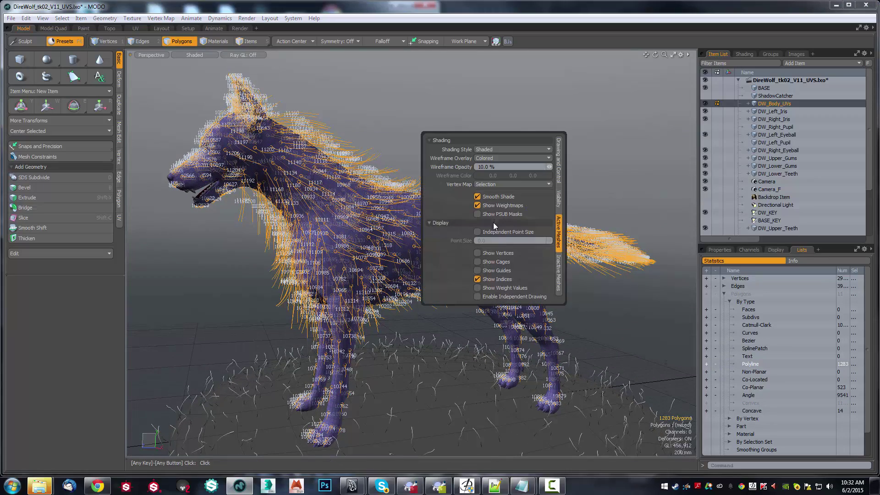
left_click(478, 279)
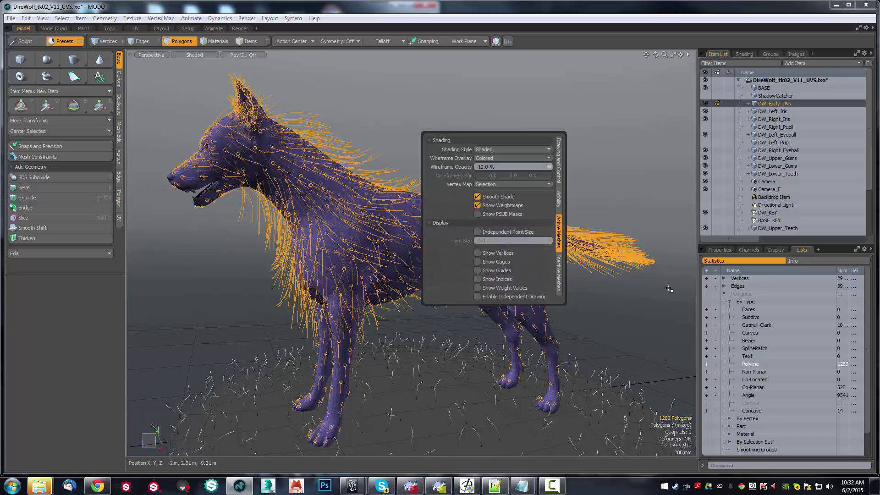
left_click_drag(409, 289, 522, 229, "alt")
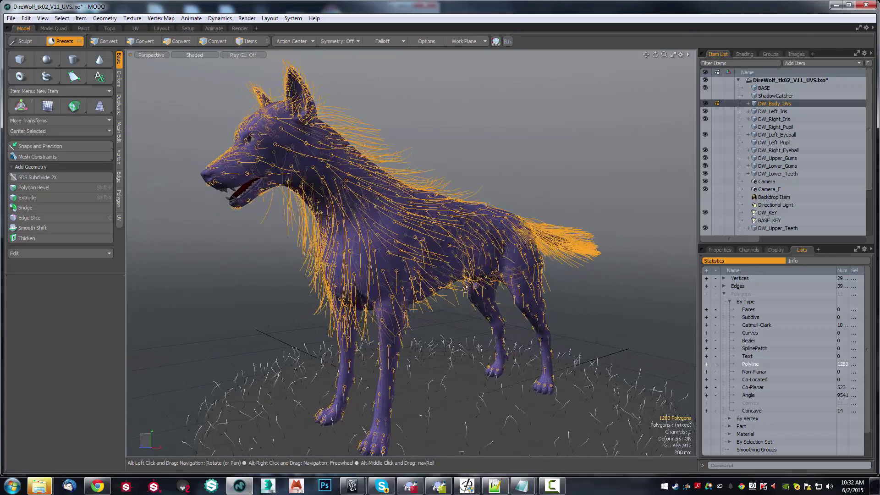
key("shift")
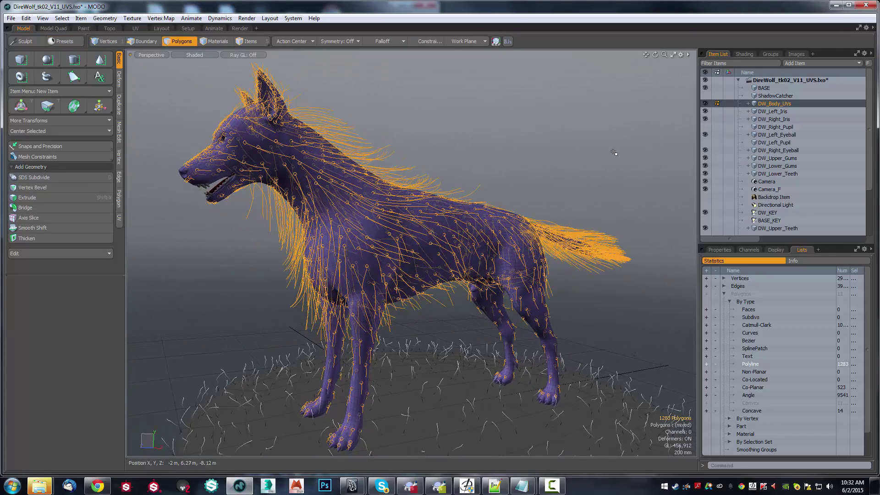
key("Delete")
Step: Paste the 1283 guide polylines into a new mesh item and rename it 'guides'
key("n")
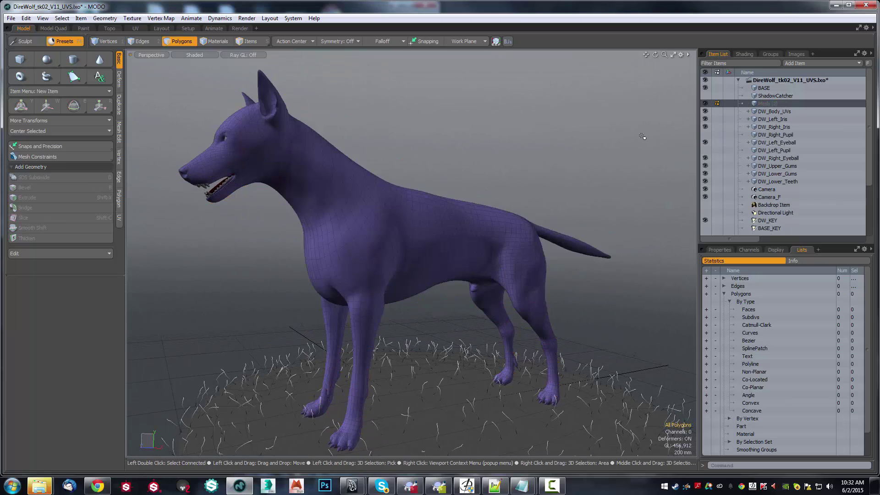
key("ctrl+v")
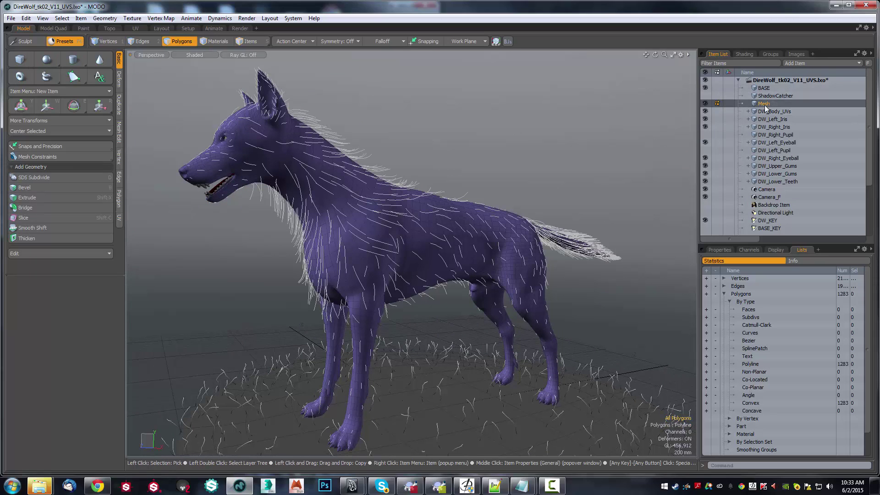
double_click(765, 104)
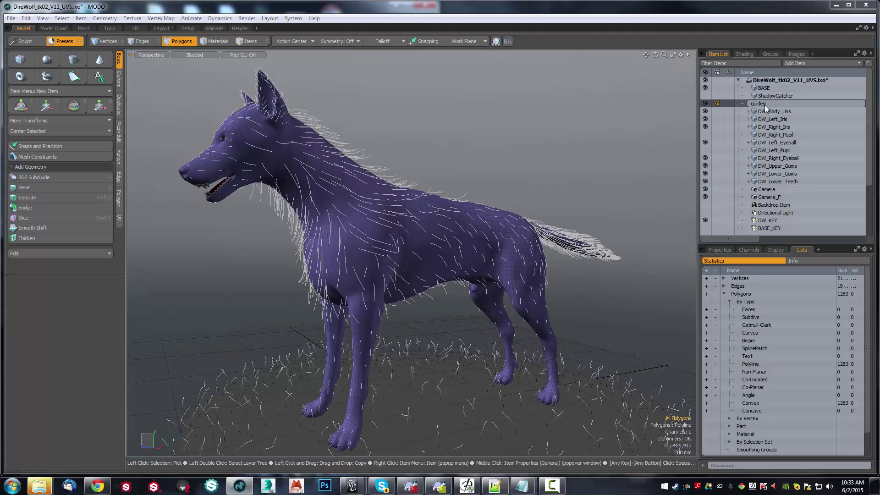
key("Return")
left_click_drag(429, 220, 756, 275, "ctrl+alt")
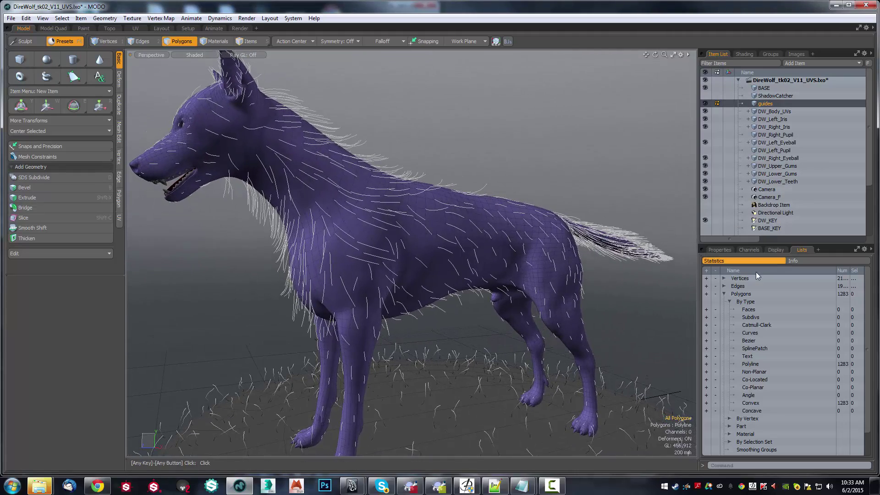
Step: Set the Cola tail fur material's Guide Source Item to the guides mesh
left_click(744, 54)
scroll(789, 182, "down", 2)
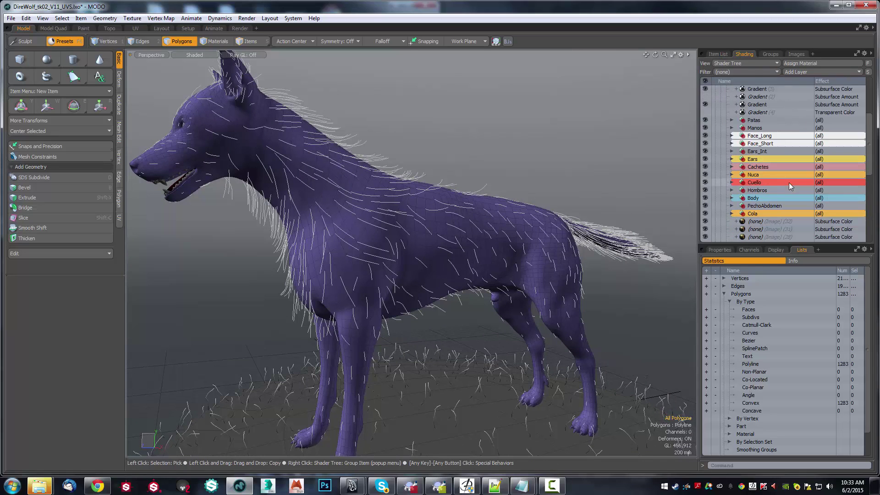
left_click(732, 214)
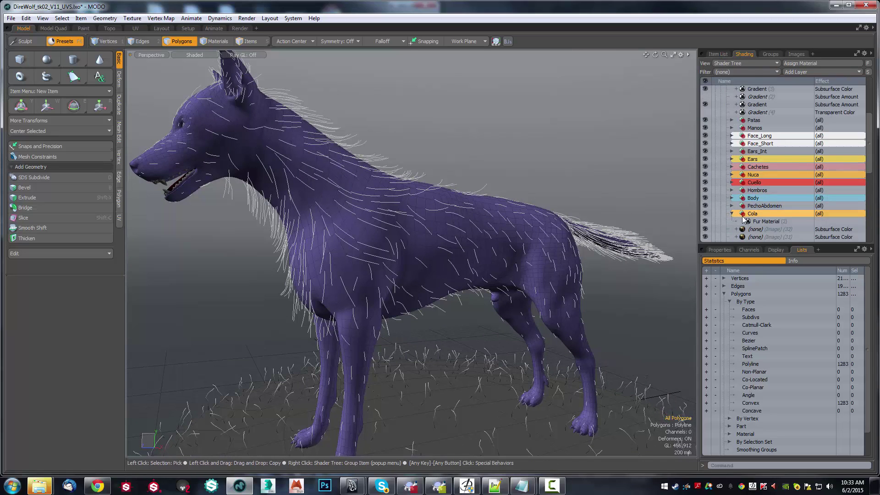
left_click(733, 251)
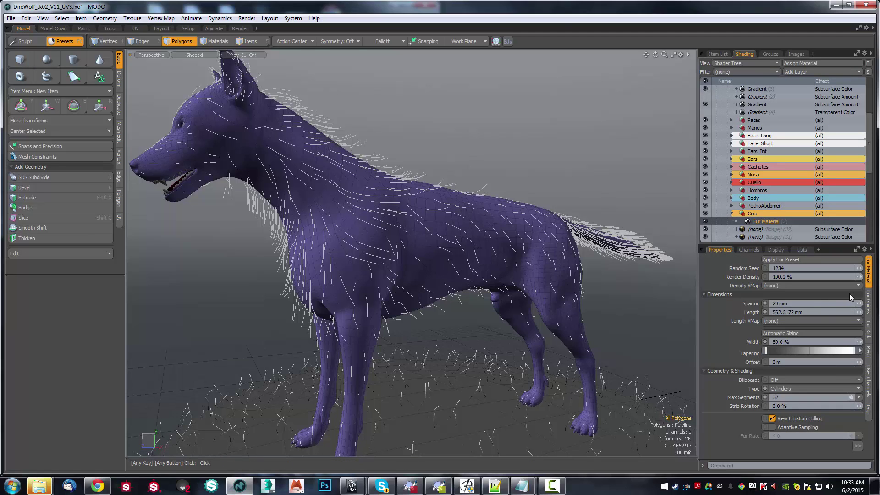
left_click(869, 302)
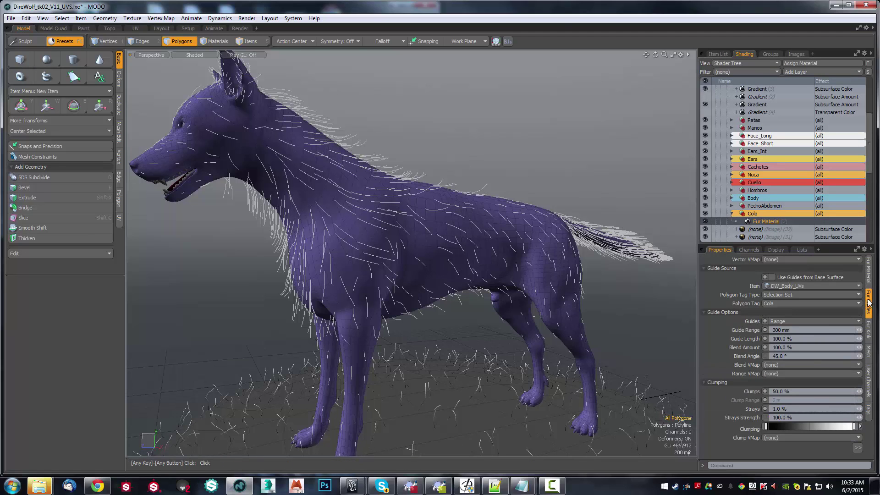
left_click(792, 290)
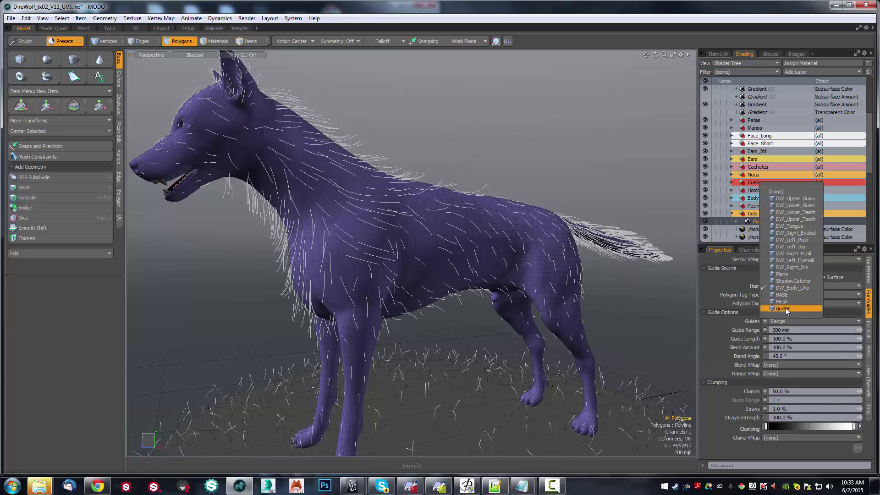
left_click(785, 307)
Step: Set guides as the guide source for the Fur_NECK and Body fur materials
left_click(732, 214)
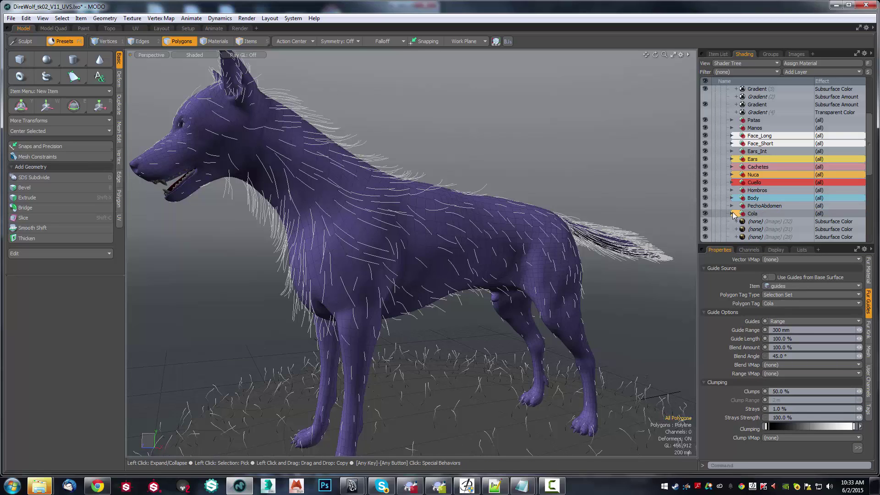
left_click(765, 214)
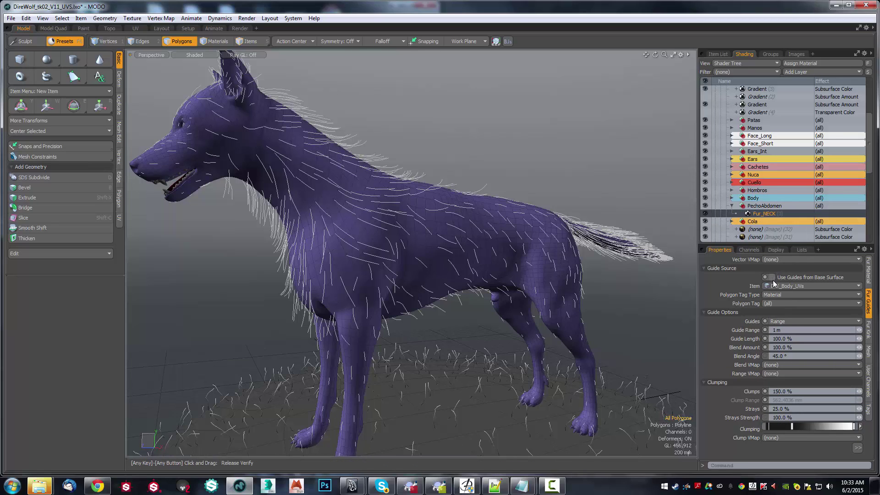
left_click(775, 287)
left_click(777, 307)
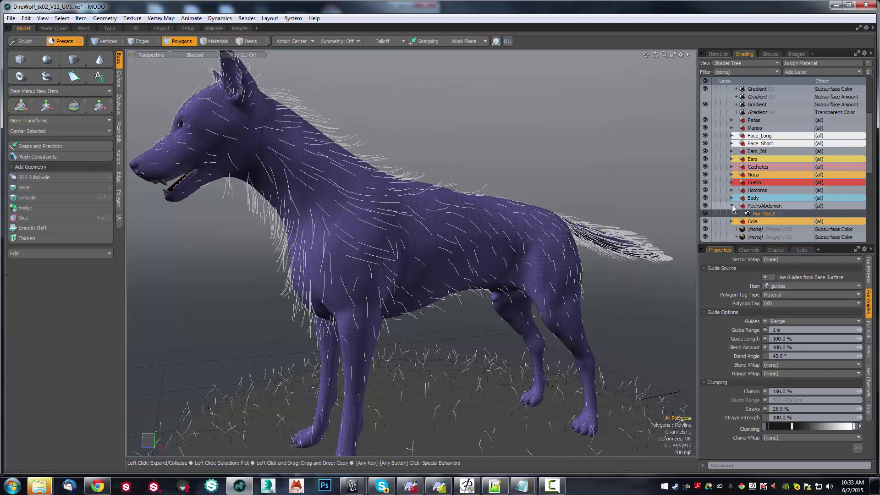
left_click(732, 206)
left_click(757, 206)
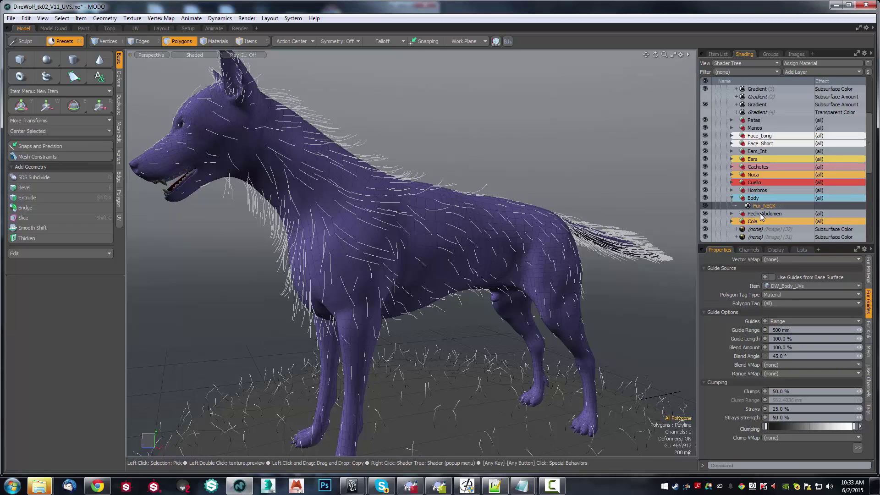
left_click(789, 285)
left_click(786, 304)
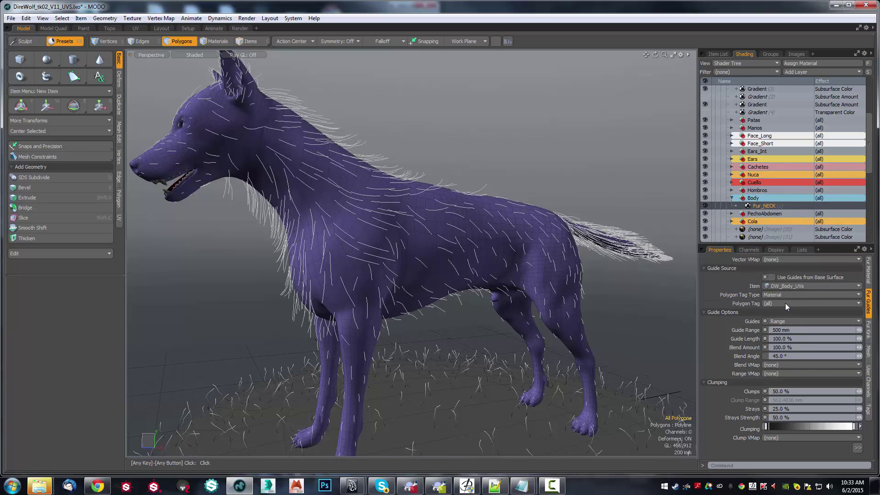
Step: Set guides as the Hombros fur's guide source, then review the Nuca and Ears_Int fur settings
left_click(732, 198)
left_click(768, 198)
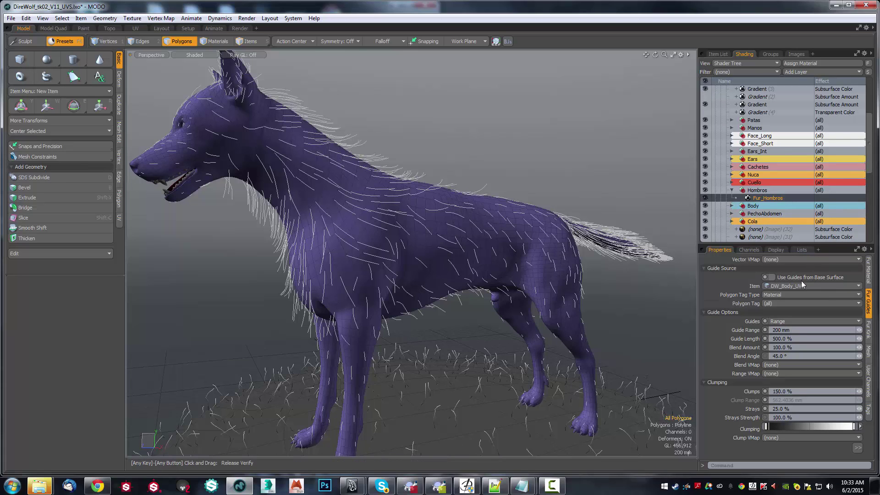
left_click(790, 285)
left_click(786, 305)
left_click(732, 191)
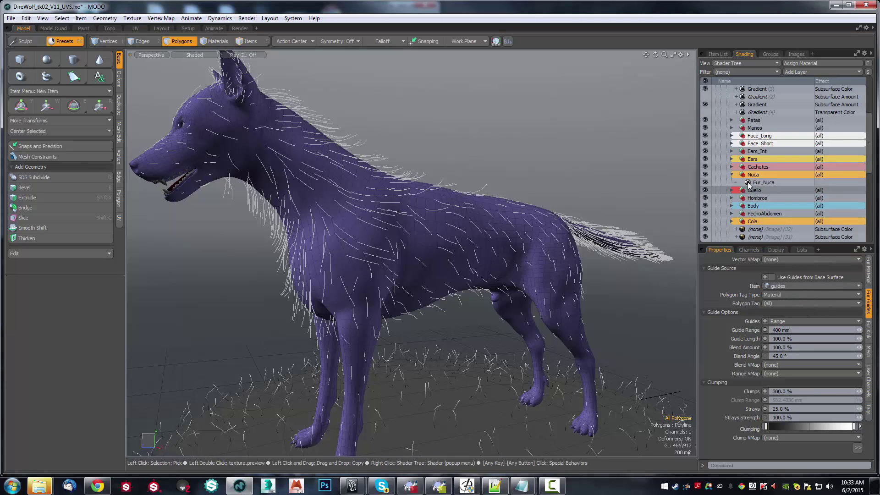
left_click(732, 175)
left_click(732, 143)
left_click(760, 151)
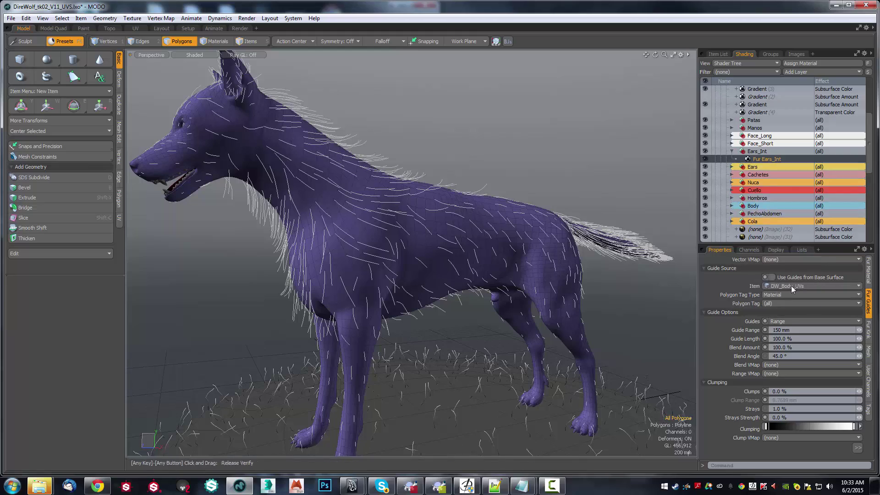
Step: Leave Ears_Int's guide source unchanged and revert the scene to its saved state
left_click(790, 286)
left_click(787, 304)
left_click(11, 18)
left_click(18, 316)
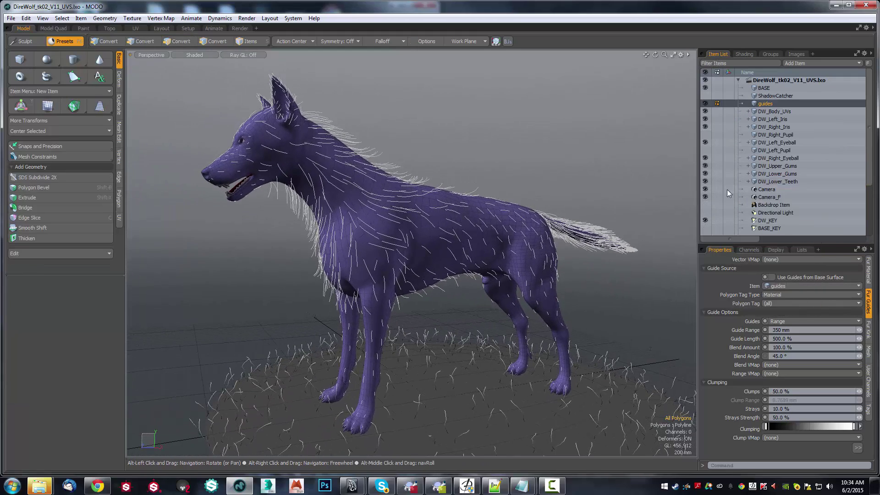
Step: Export the selected guides and DW_Body_UVs meshes in Autodesk FBX 2013 format
left_click(764, 111)
right_click(765, 112)
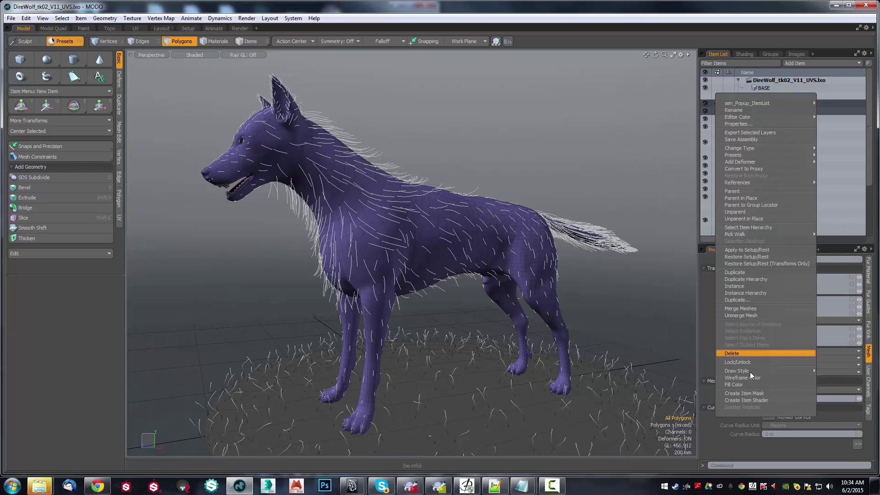
left_click(747, 132)
left_click(609, 264)
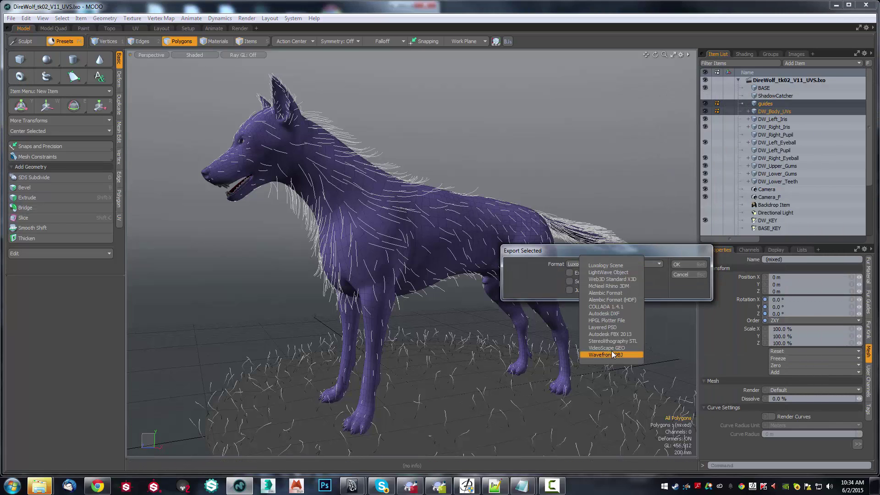
left_click(619, 339)
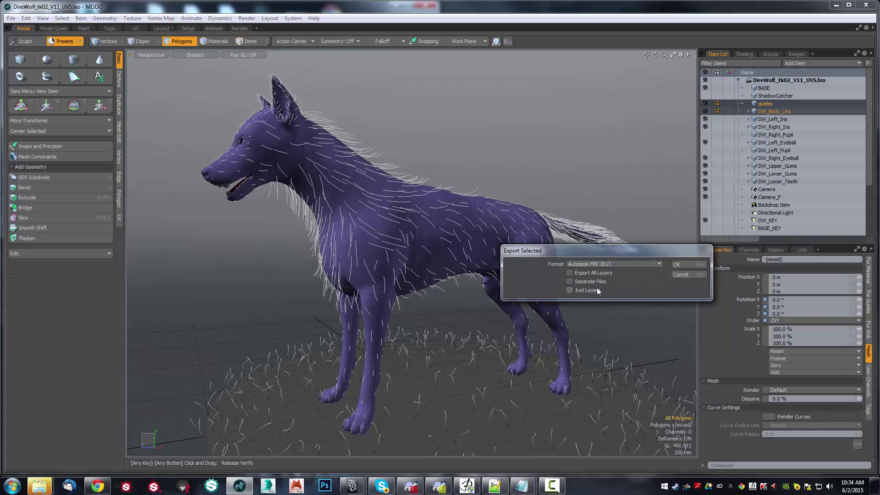
left_click(678, 264)
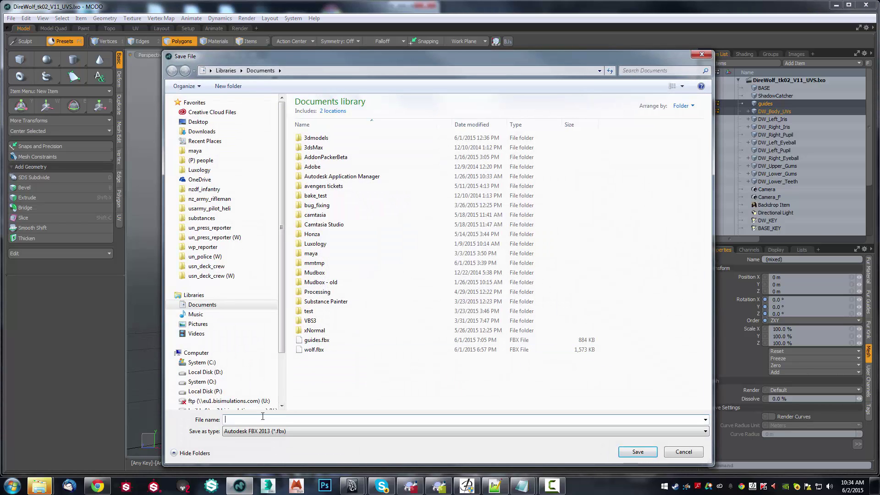
Step: Save the export as wolf_and_guides in Documents, accepting the non-LXO format warnings
type("wolf_and_guides")
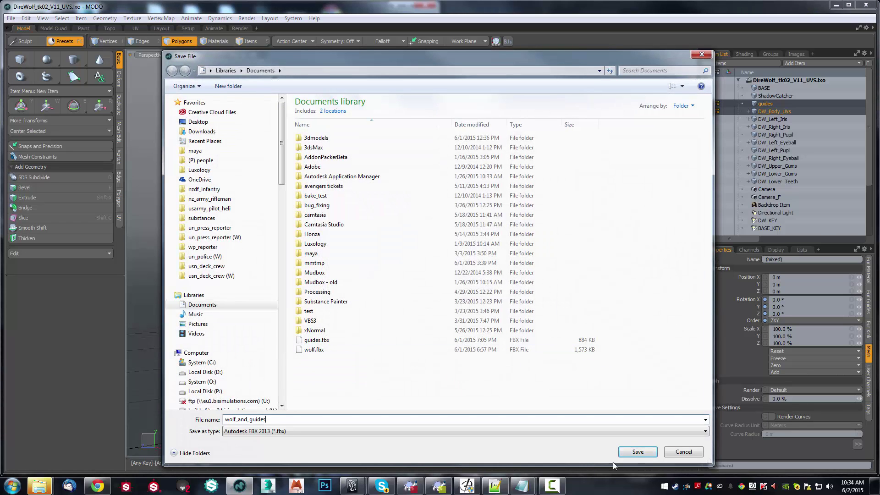
left_click(638, 452)
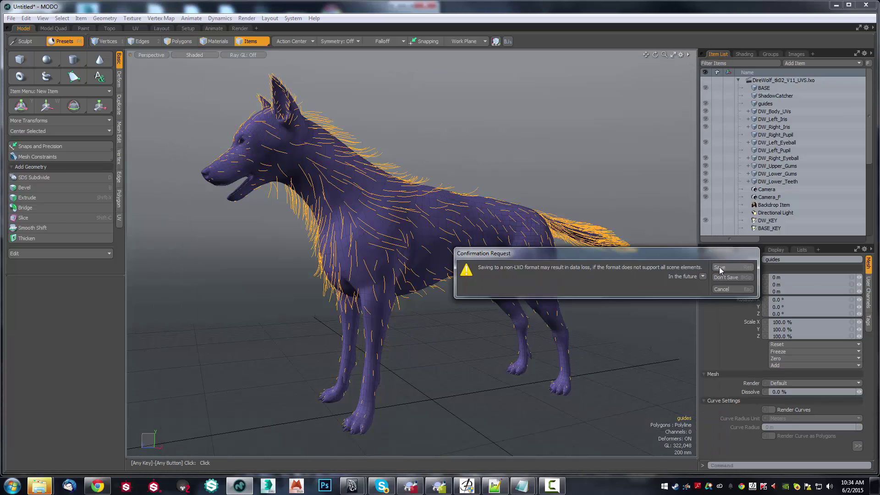
left_click(719, 270)
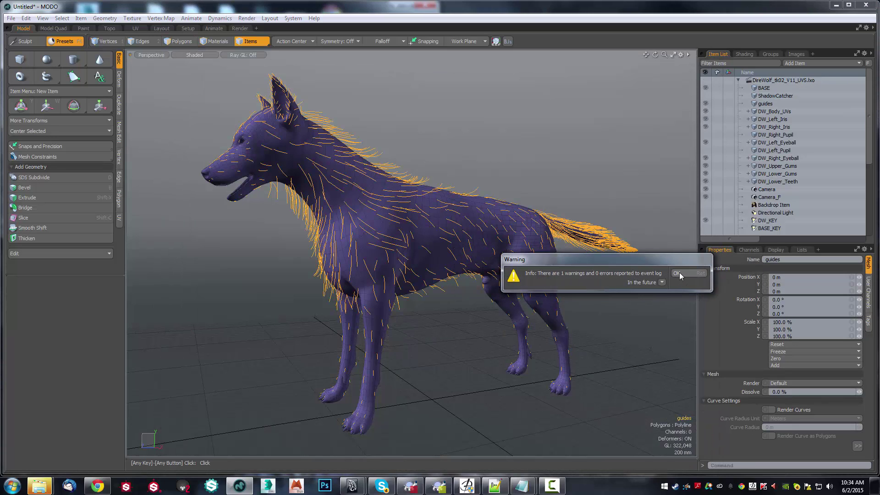
left_click(680, 273)
Step: In Maya, close the NURBS and component option windows and start a file import
mouse_move(239, 486)
left_click(403, 435)
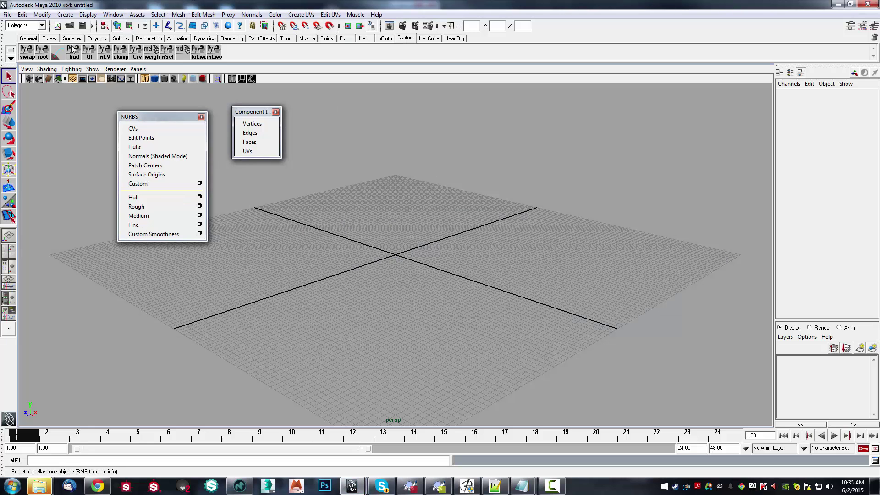
left_click(201, 117)
left_click(276, 112)
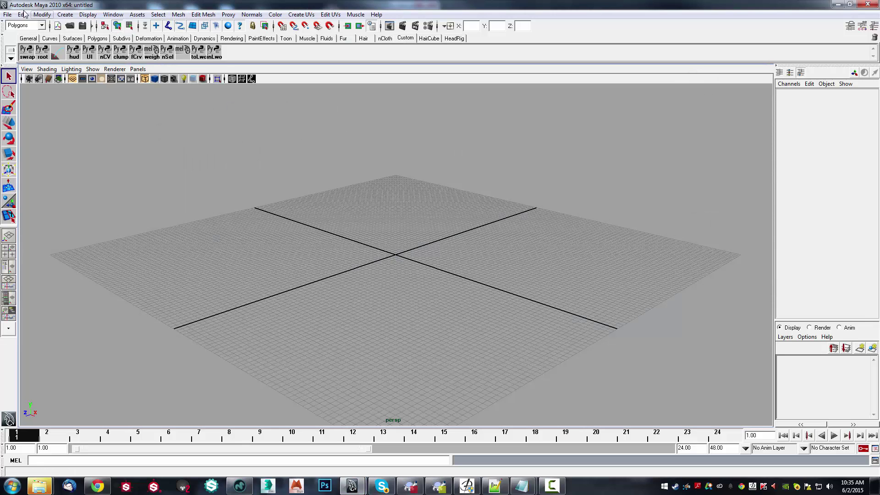
left_click(7, 14)
left_click(20, 101)
left_click(293, 189)
Step: Import wolf_and_guides.fbx from Documents with the FBX file filter and default options
double_click(339, 143)
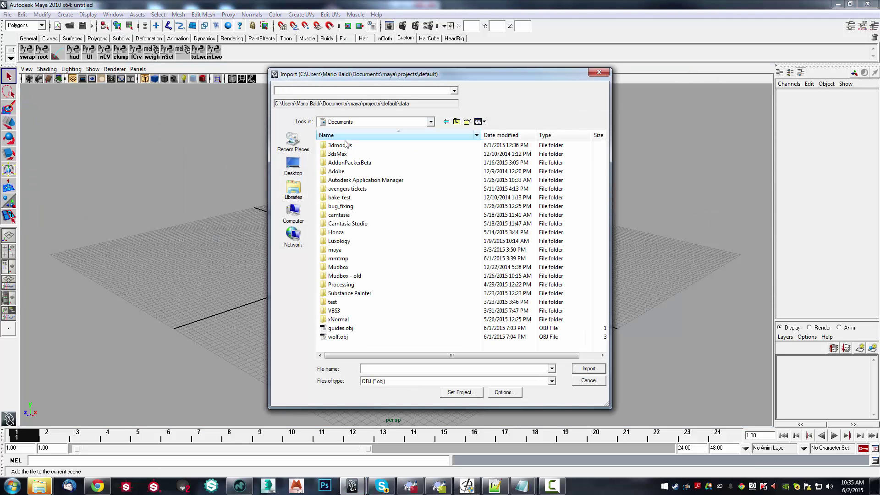
left_click_drag(527, 409, 528, 460)
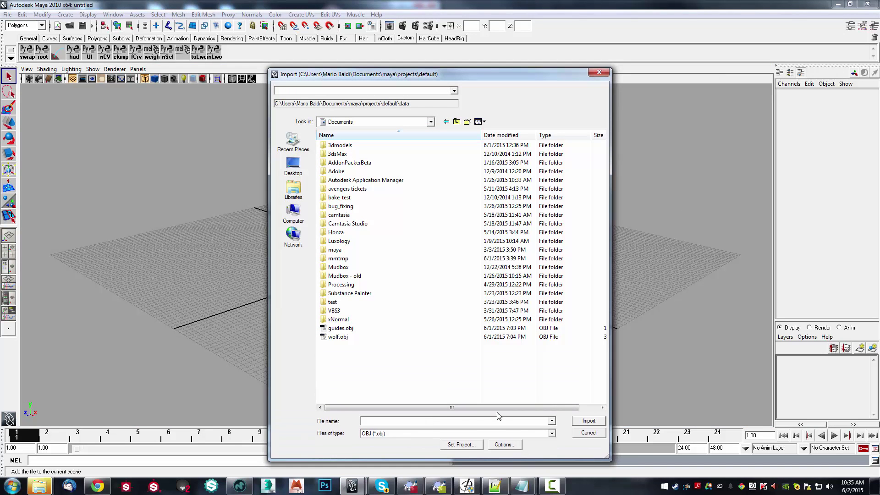
left_click(552, 433)
left_click(379, 399)
left_click(353, 346)
left_click(596, 421)
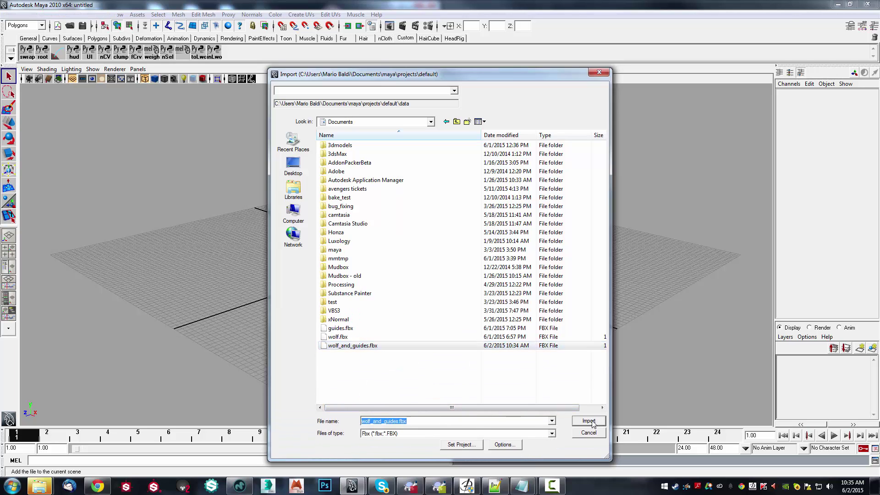
left_click(597, 396)
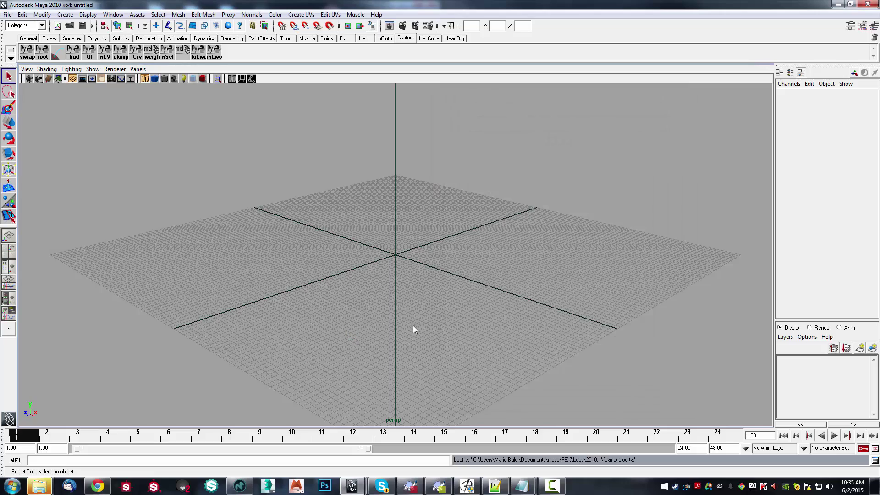
Step: Show the Outliner listing the scene objects and orbit to inspect the wolf wireframe
left_click(10, 267)
scroll(425, 319, "down", 3)
scroll(455, 334, "down", 3)
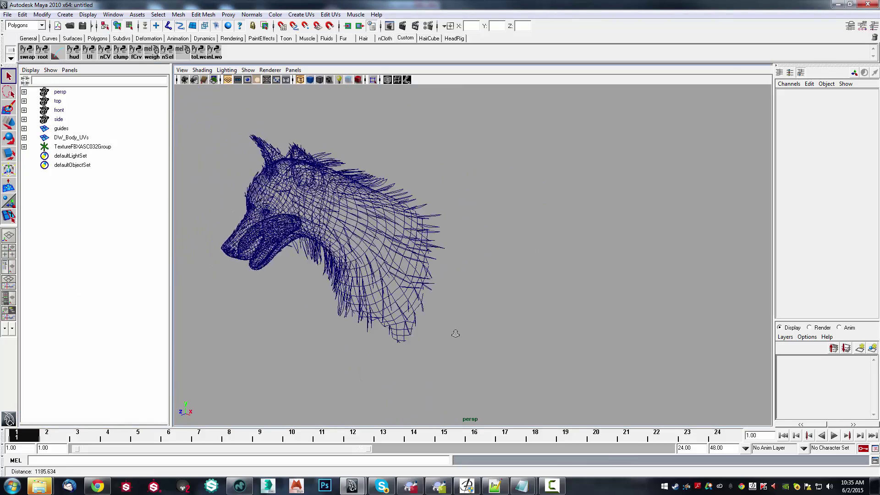
mouse_move(456, 333)
left_mouse_down("alt")
mouse_move(428, 320)
mouse_move(476, 330)
mouse_move(477, 340)
left_mouse_up("alt")
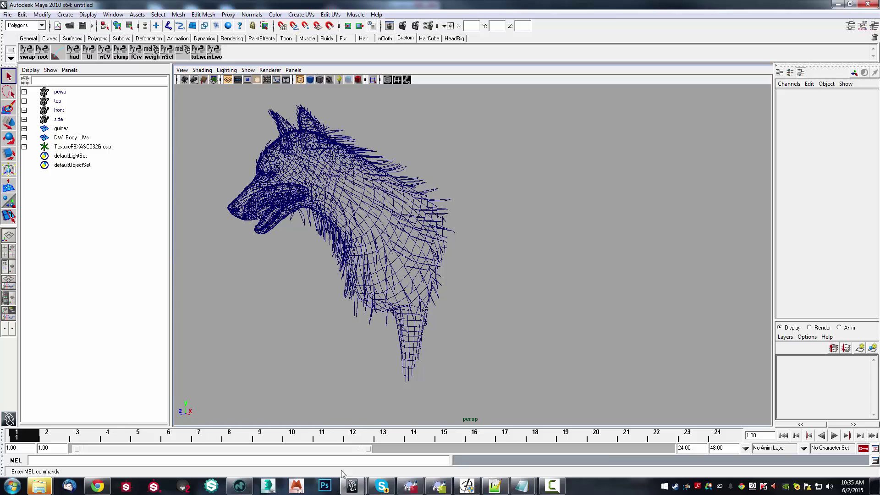
Step: In MODO, add a new mesh item and draw a large box across the wolf
left_click(240, 486)
left_click_drag(394, 261, 426, 267, "alt")
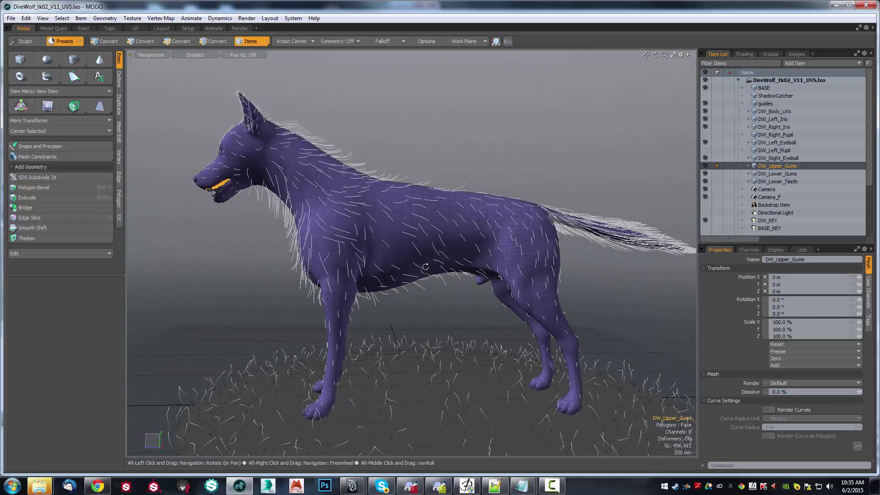
key("n")
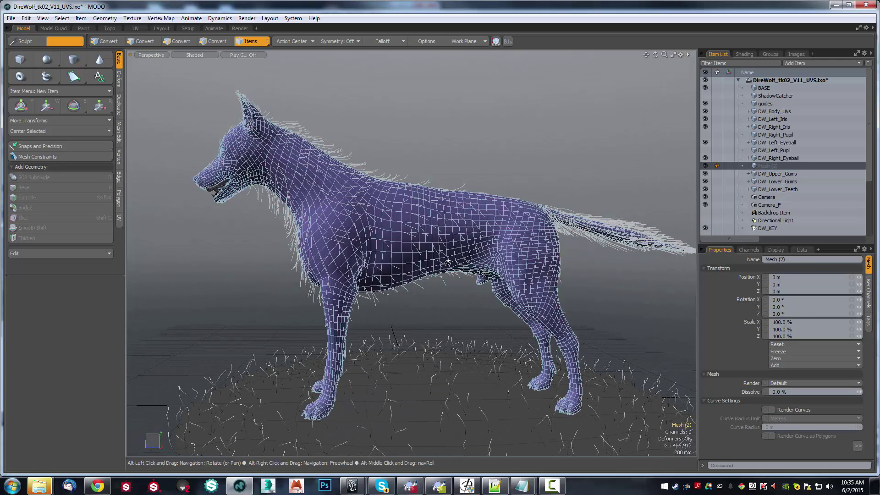
left_click(20, 61)
left_click_drag(188, 98, 693, 401)
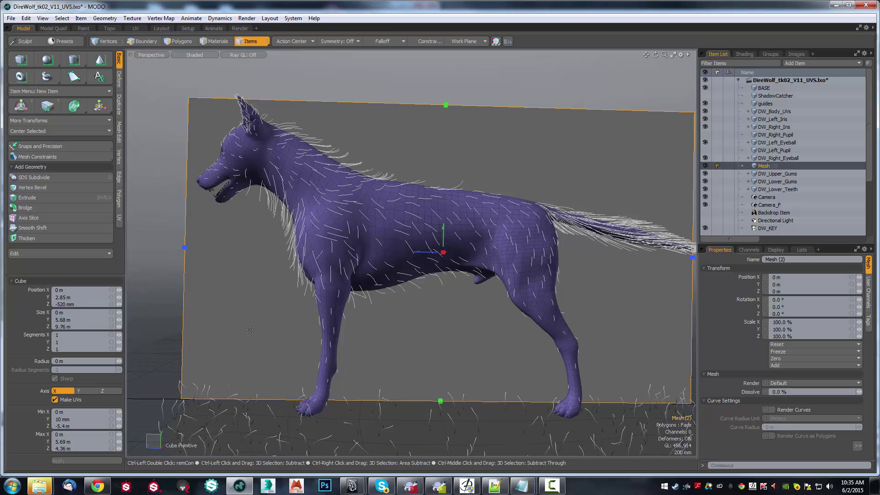
mouse_move(275, 323)
left_mouse_down("alt")
mouse_move(428, 326)
mouse_move(412, 330)
left_mouse_up("alt")
Step: Finish the box, undo it to remove the mesh, and return to Maya
key("space")
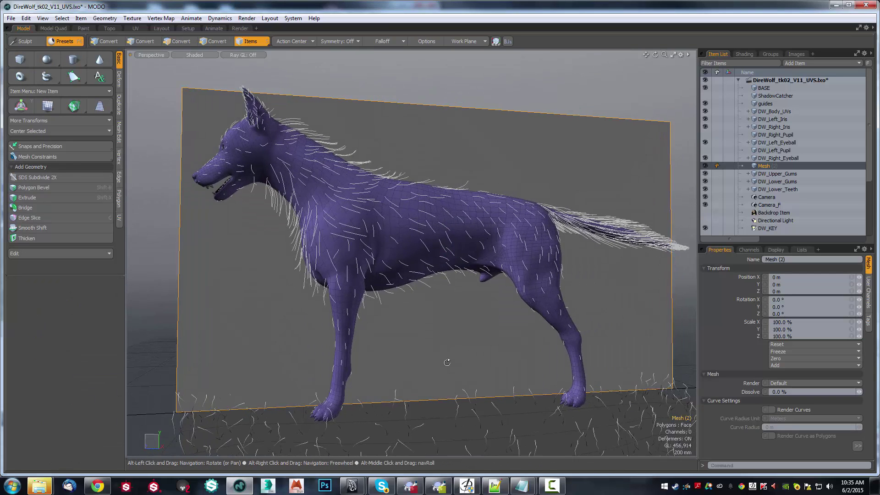
key("ctrl+z")
key("ctrl+z")
key("ctrl+z")
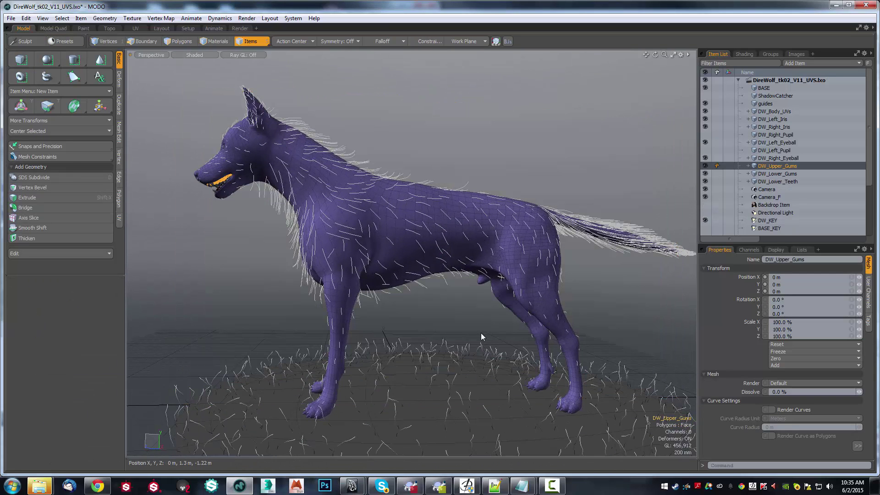
mouse_move(240, 486)
left_click(402, 440)
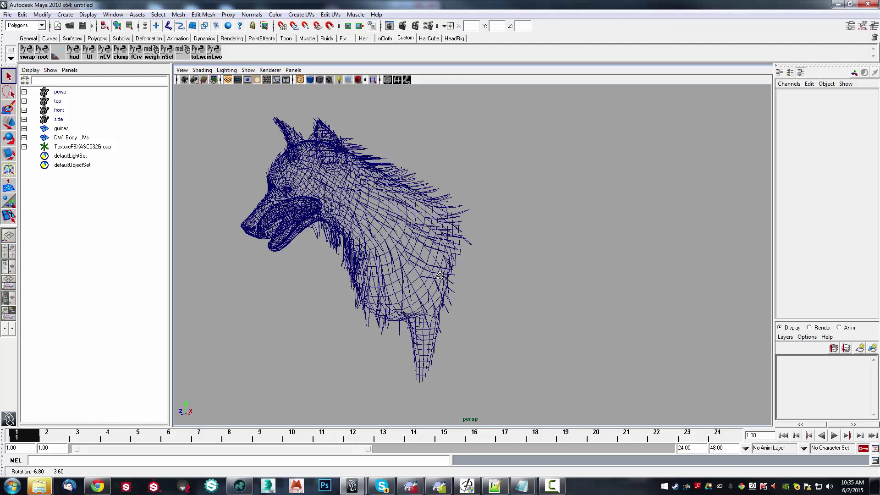
Step: Delete the TextureFBXASC032Group node and scale DW_Body_UVs and guides to 0.1 on all axes
left_click(70, 147)
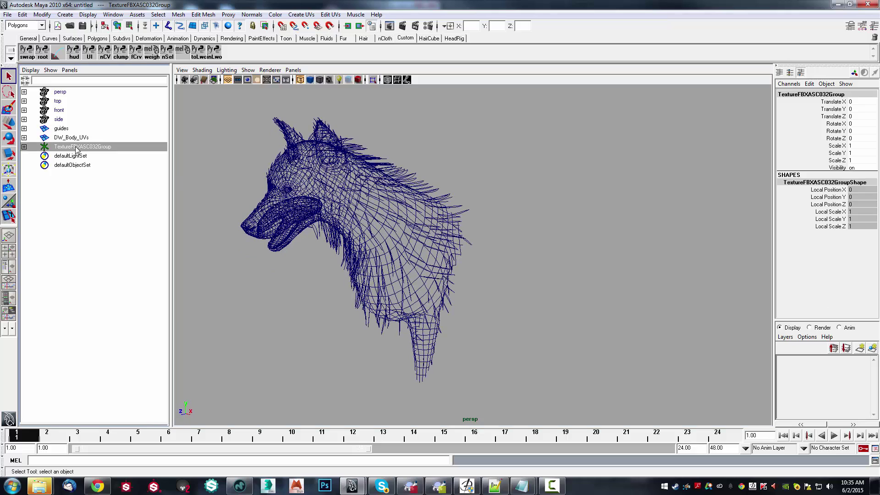
key("Delete")
left_click(69, 137)
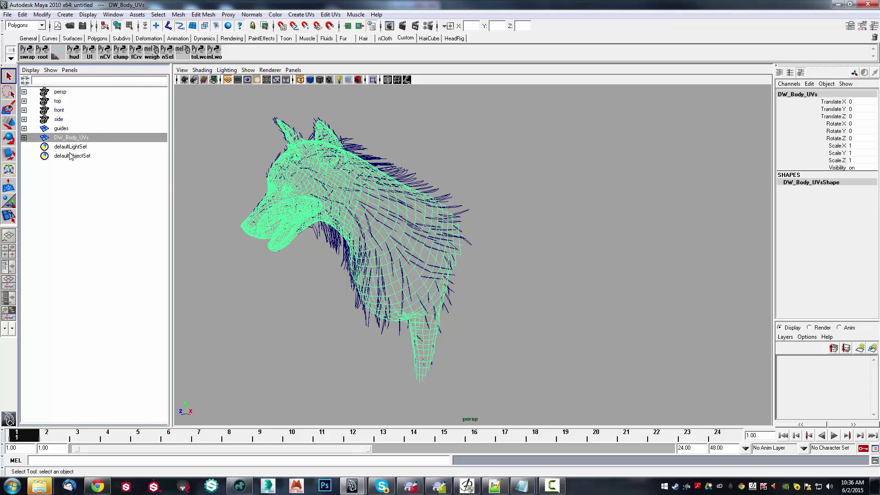
left_click(59, 129, "ctrl")
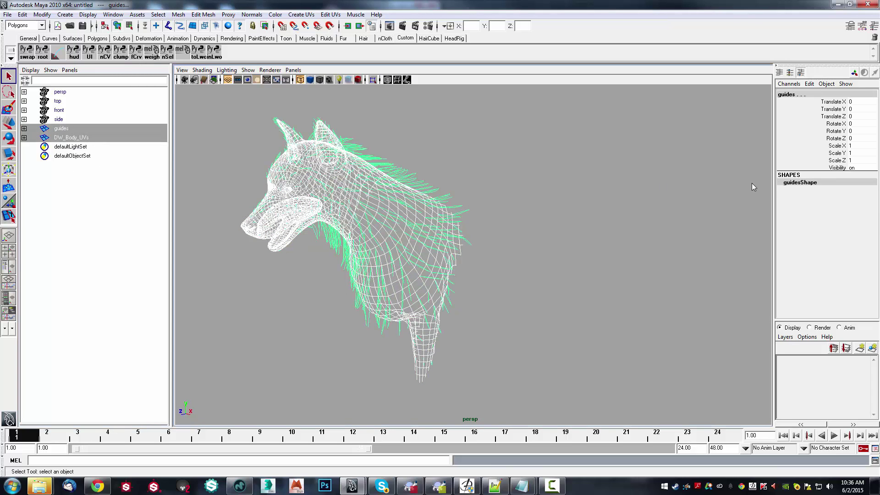
left_click(856, 161)
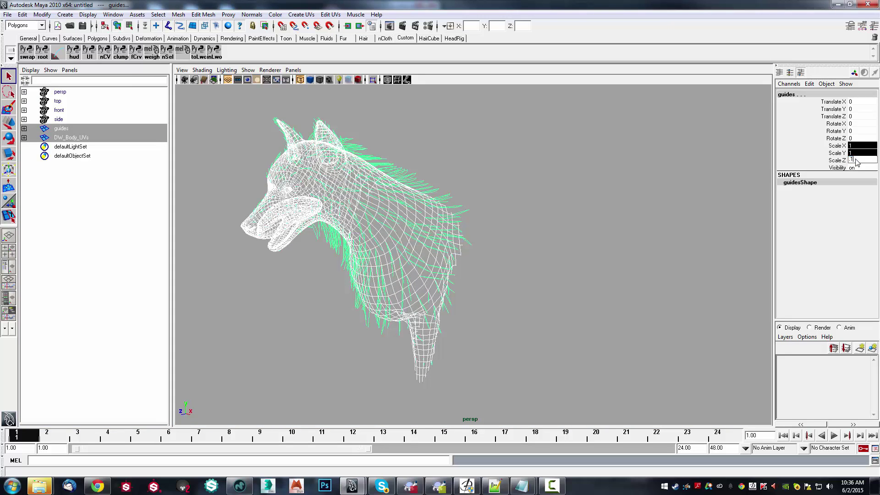
type("0.1")
key("Return")
Step: Frame the shrunken wolf, freeze transformations on the new scale, and clear the selection
middle_click_drag(665, 220, 632, 241, "alt")
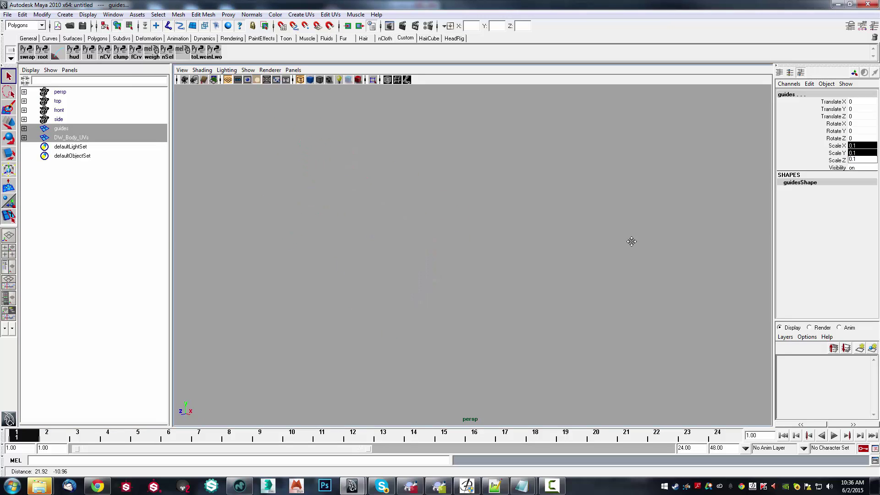
mouse_move(617, 249)
left_mouse_down("alt")
mouse_move(508, 298)
mouse_move(455, 299)
mouse_move(505, 329)
mouse_move(476, 333)
mouse_move(460, 318)
left_mouse_up("alt")
scroll(334, 232, "up", 2)
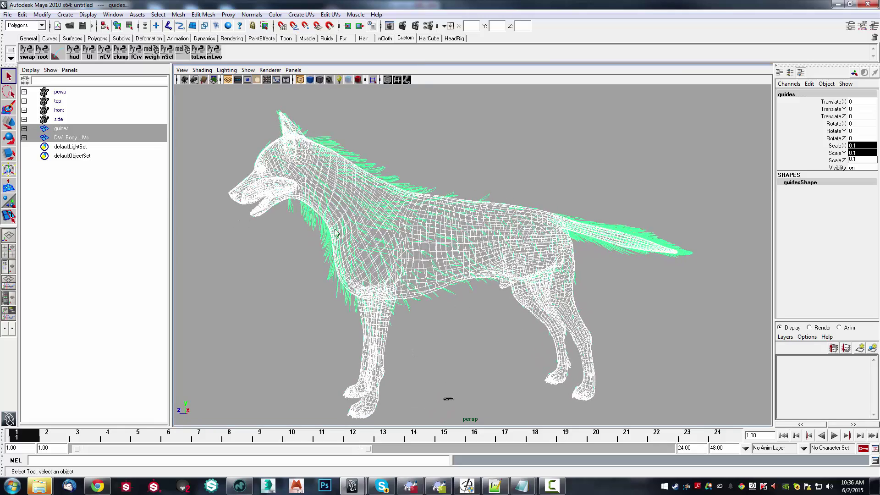
left_click(42, 15)
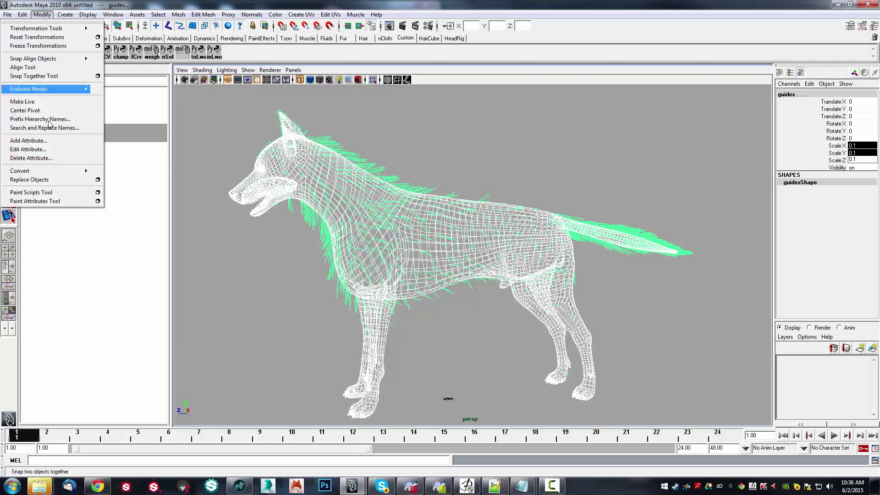
left_click(29, 46)
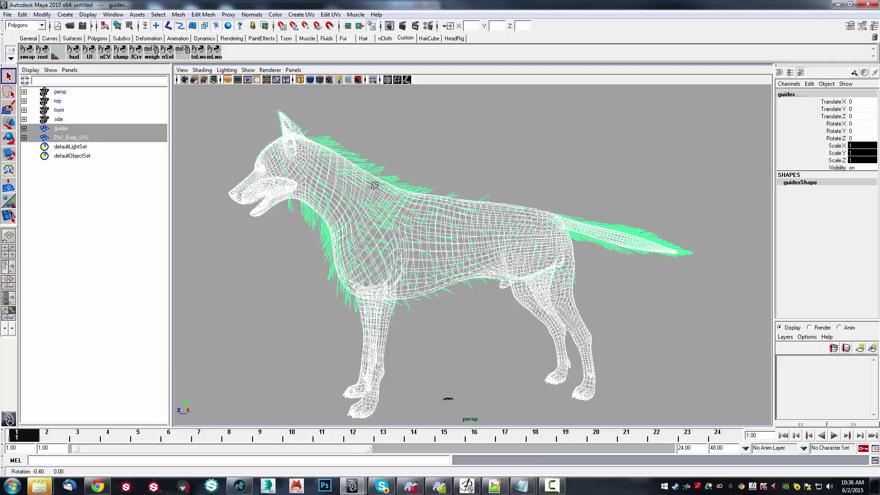
left_click(488, 158)
Step: Switch the wolf to smooth shading and select the hair guides
key("5")
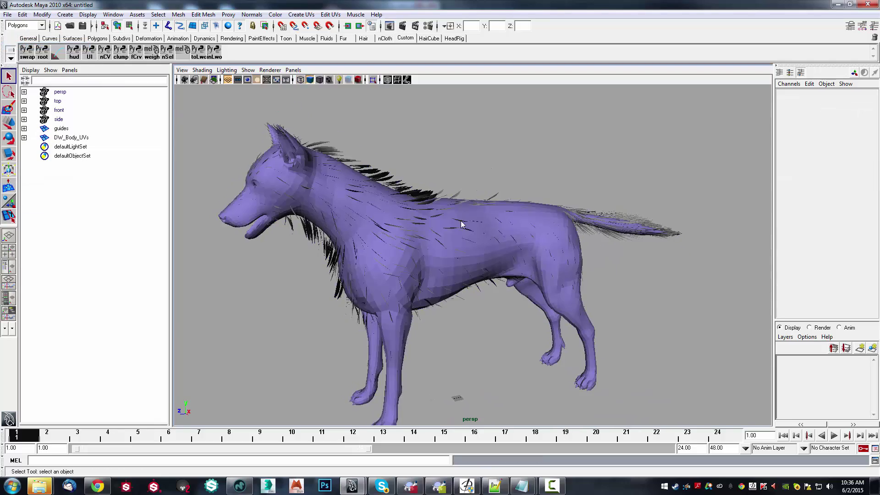
left_click_drag(481, 224, 526, 255, "alt")
scroll(503, 244, "up", 5)
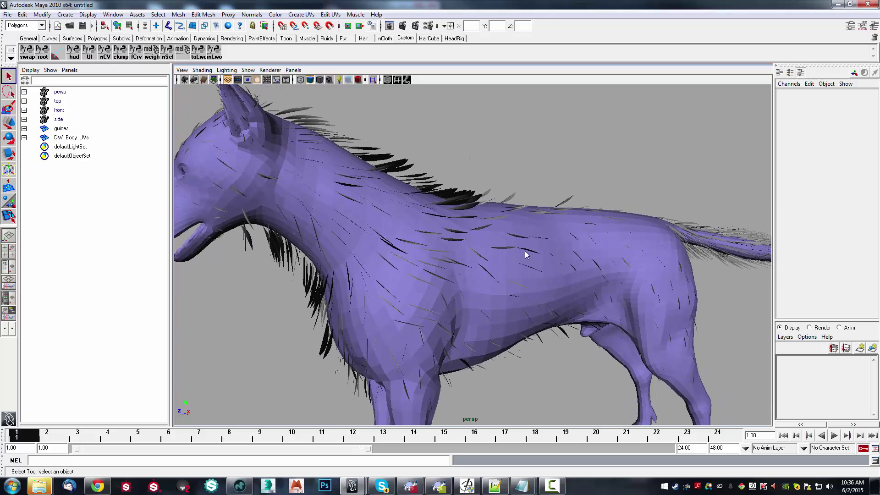
left_click(469, 202)
mouse_move(469, 201)
left_mouse_down("alt")
mouse_move(562, 186)
mouse_move(567, 199)
left_mouse_up("alt")
scroll(566, 200, "down", 4)
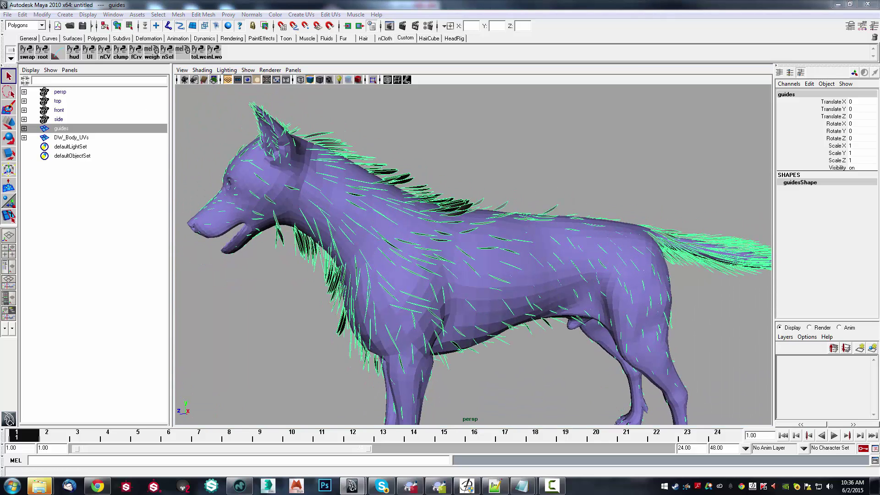
Step: Run the convert_sel_mesh_to_curves script in the Script Editor on the guides
left_click(875, 460)
left_click_drag(871, 36, 644, 39)
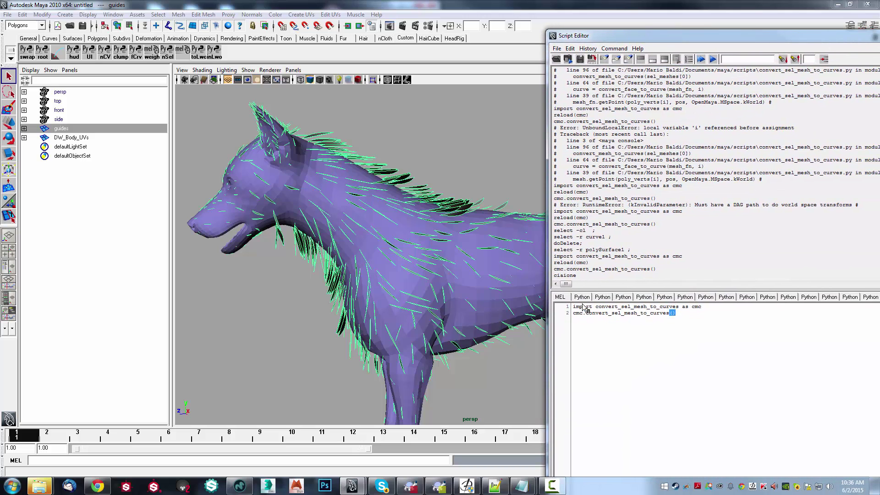
key("ctrl+a")
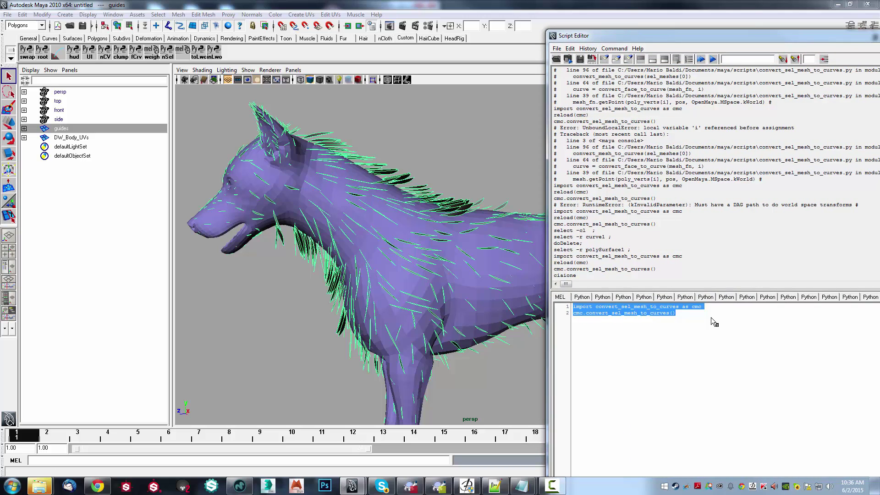
key("ctrl+Return")
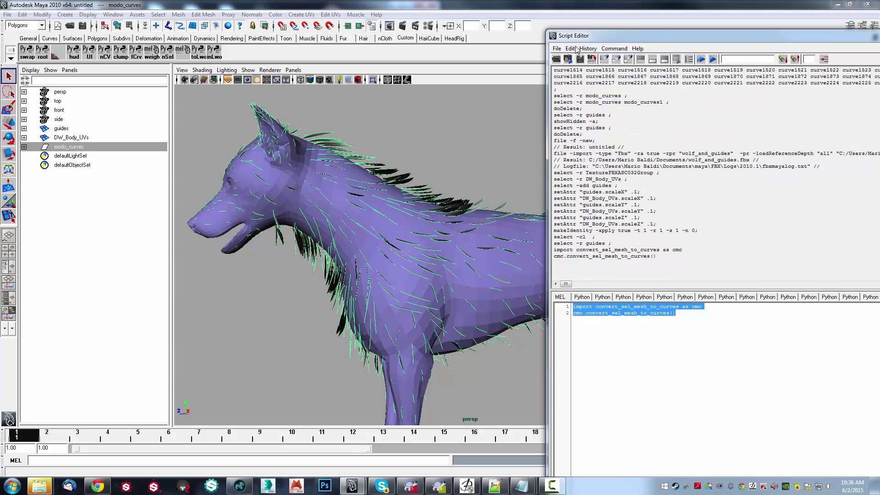
left_click(875, 35)
left_click_drag(459, 294, 473, 290, "alt")
Step: Inspect the modo_curves group's curves, then select modo_curves together with DW_Body_UVs
left_click(61, 129)
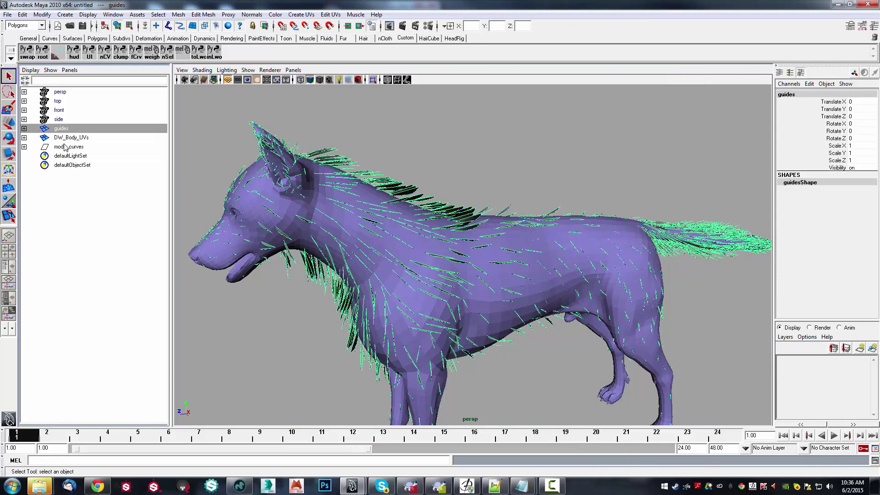
left_click(66, 148)
left_click(24, 146)
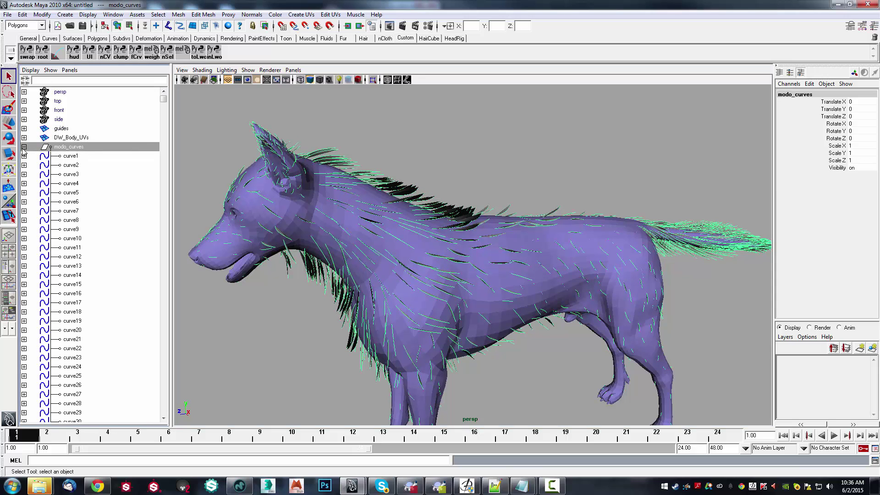
left_click(53, 129)
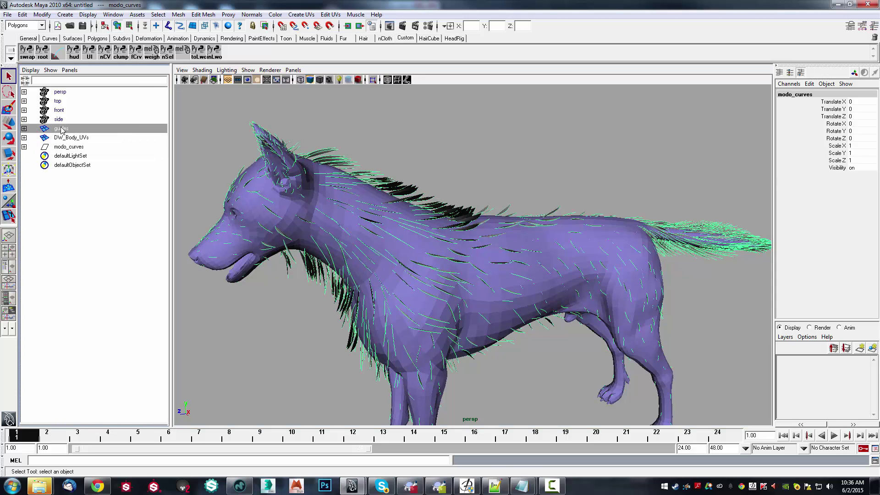
left_click(340, 233)
mouse_move(538, 285)
left_mouse_down("alt")
mouse_move(390, 280)
mouse_move(275, 206)
left_mouse_up("alt")
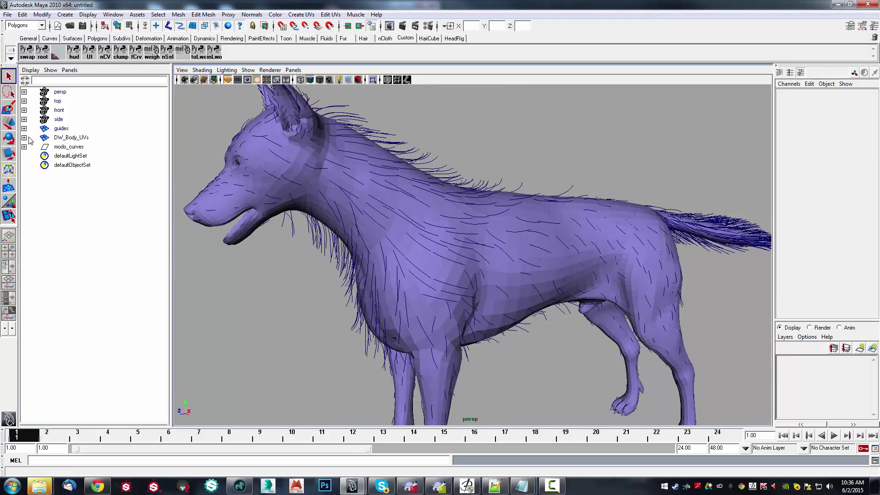
left_click(62, 146)
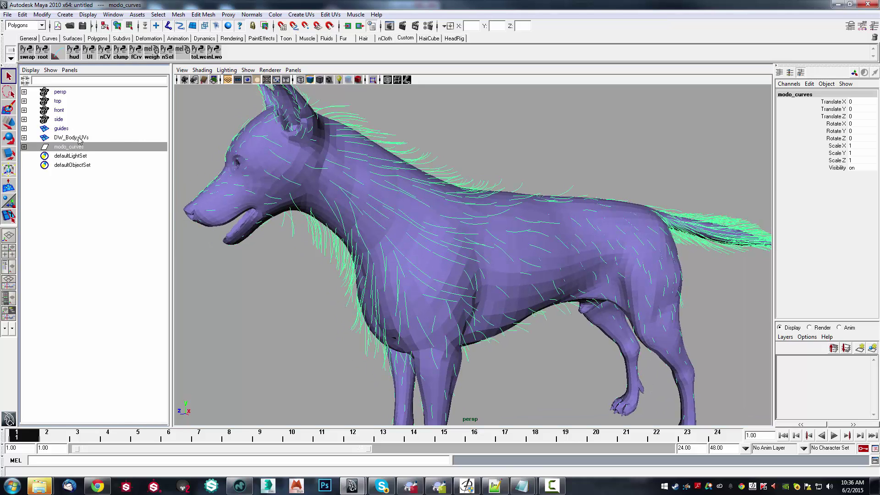
left_click(71, 137, "ctrl")
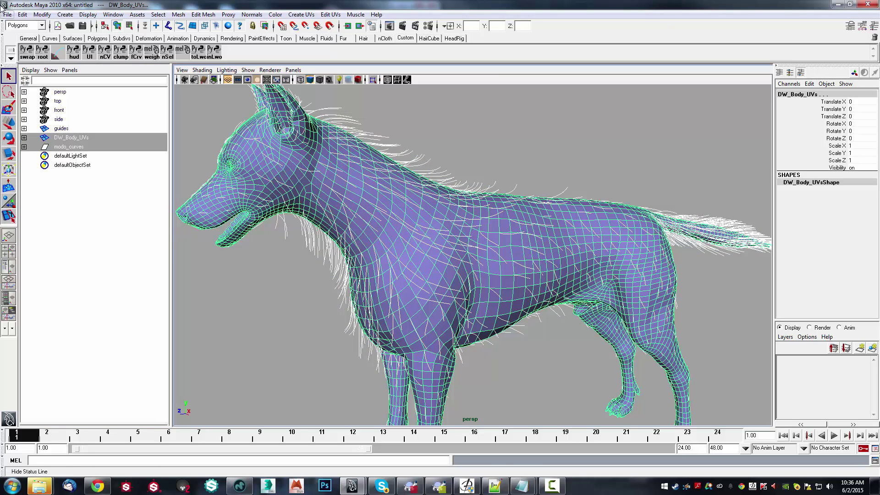
Step: Switch to the Dynamics menu set and make the selected curves dynamic hair
left_click(25, 25)
left_click(20, 60)
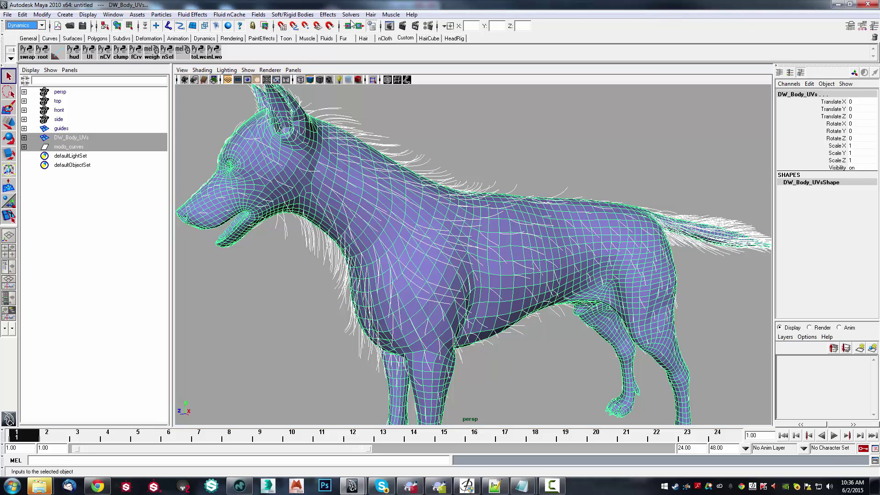
left_click(370, 14)
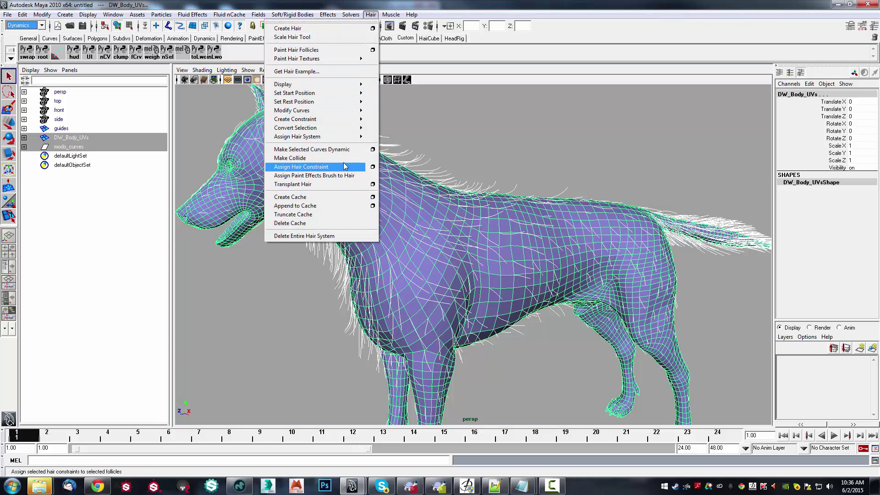
left_click(340, 153)
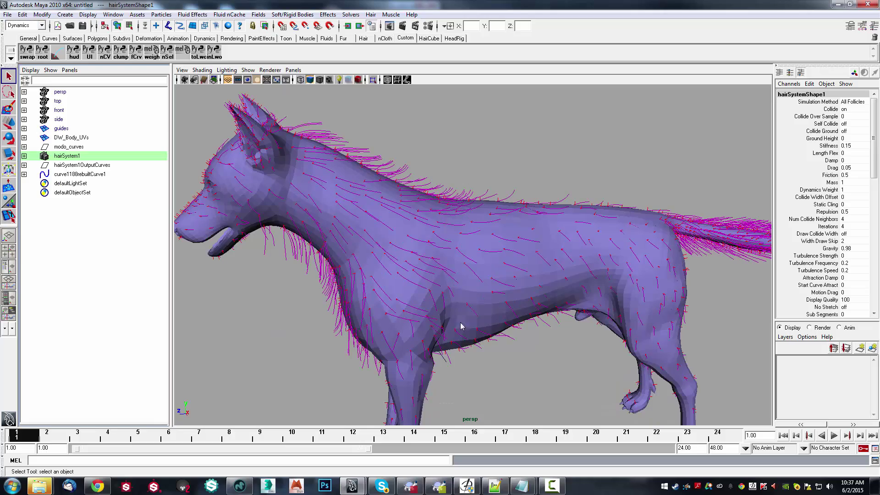
Step: Stop the hair simulation at frame 22 and inspect the drooping strands
left_click(834, 438)
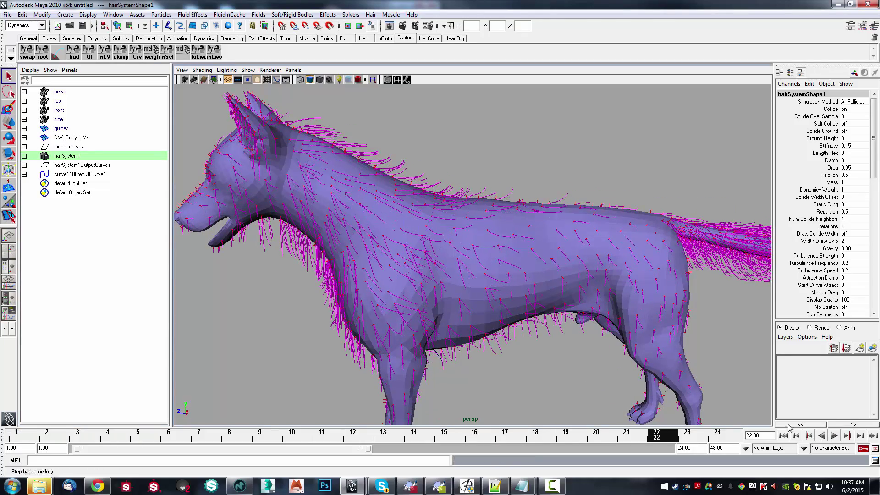
left_click(67, 147)
left_click(744, 426)
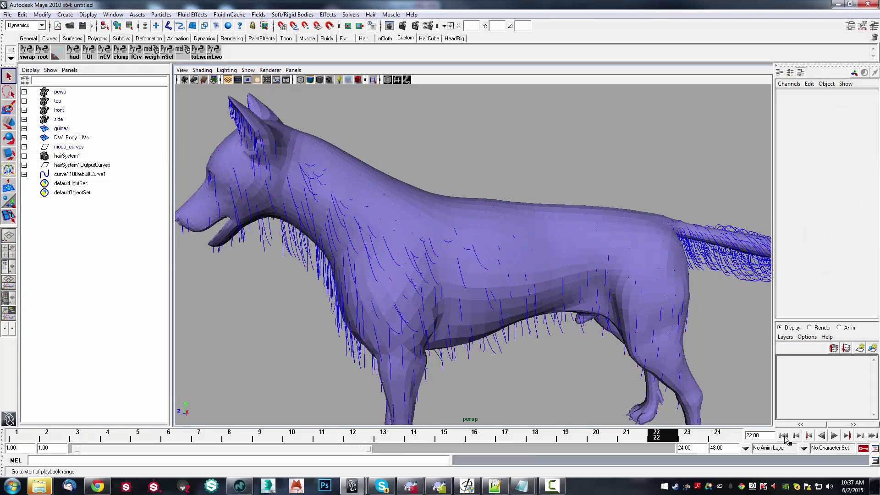
mouse_move(340, 338)
left_mouse_down("alt")
mouse_move(624, 367)
mouse_move(557, 321)
mouse_move(472, 408)
left_mouse_up("alt")
Step: Extend the playback range to 100 frames and check the simulation at frame 3
left_click(475, 293)
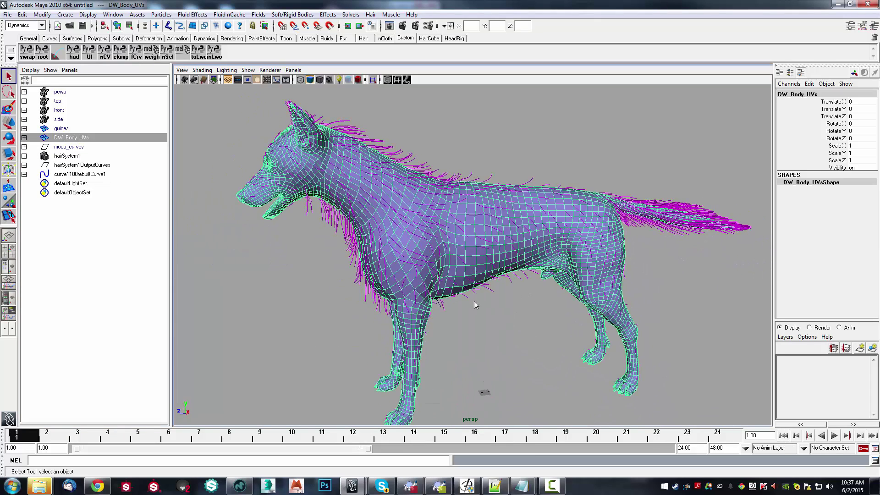
double_click(701, 446)
type("100")
key("Return")
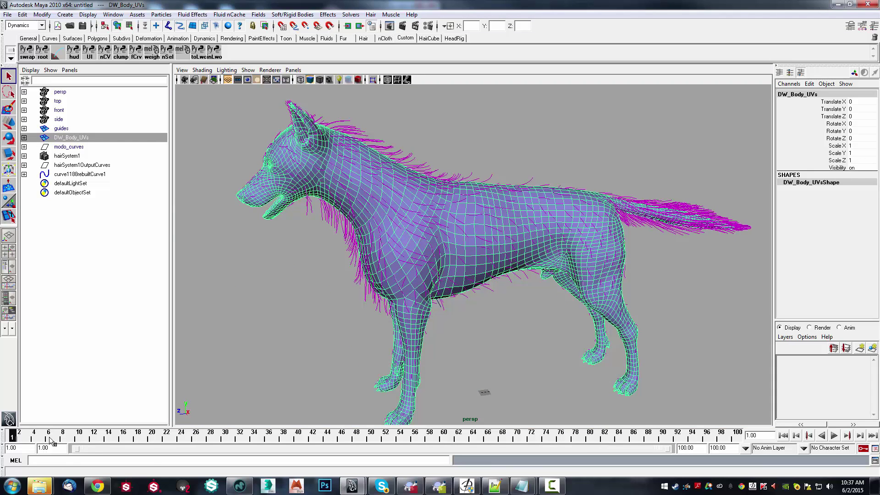
left_click(27, 441)
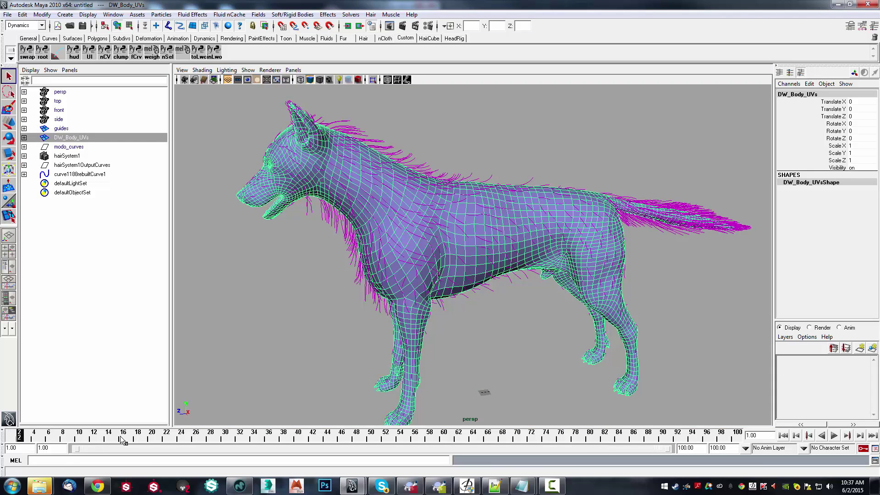
Step: Inspect the hair system, output curves and a stray curve under the belly, then clear the selection
left_click(69, 157)
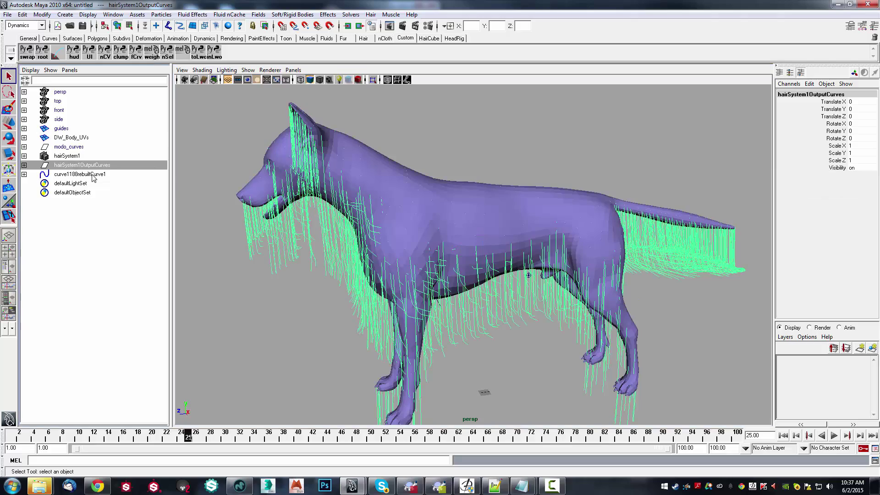
left_click(329, 291)
left_click(367, 282)
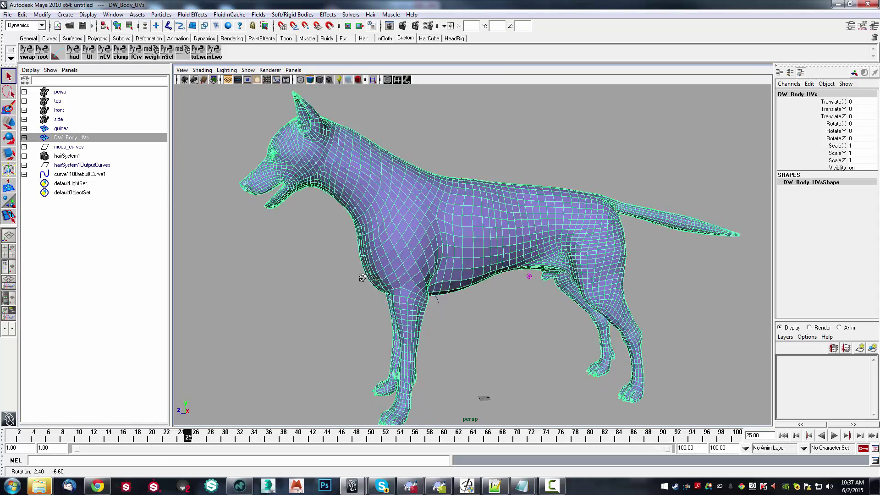
left_click_drag(362, 284, 372, 281, "alt")
left_click(437, 302)
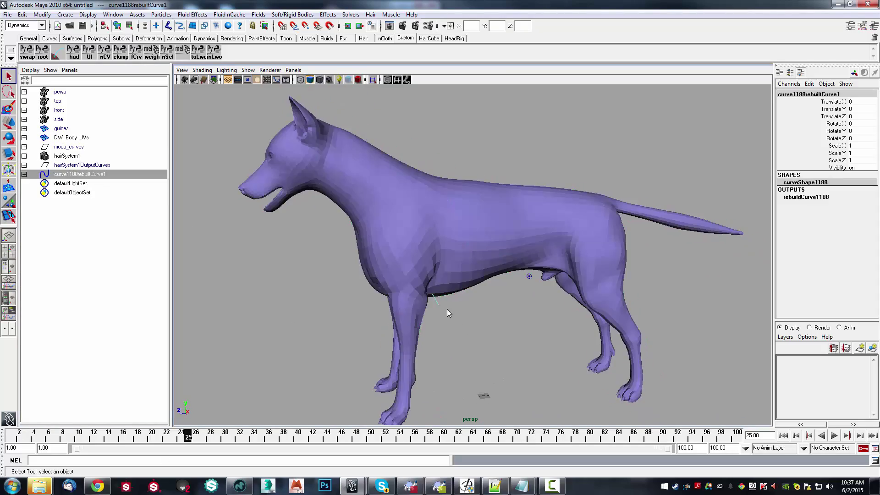
left_click(392, 284)
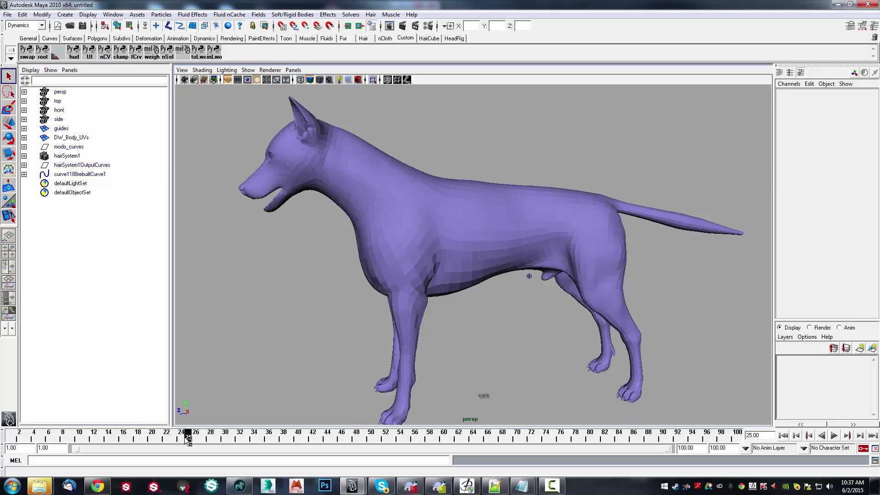
Step: At frame 1, select DW_Body_UVs and set a keyframe on its channels
left_click_drag(188, 439, 12, 439)
left_click(413, 285)
left_click_drag(413, 285, 435, 281, "alt")
left_click_drag(210, 366, 347, 332, "alt")
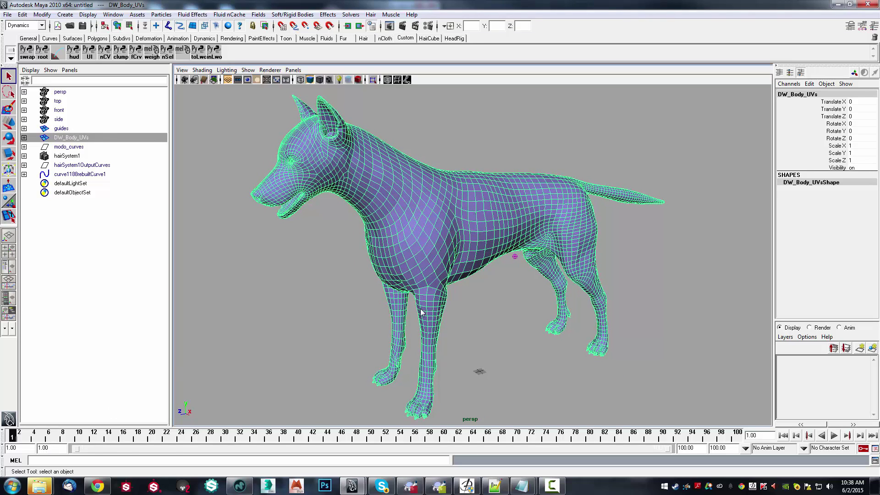
key("s")
Step: Rotate DW_Body_UVs about 33 degrees in Y and scrub the timeline to preview the turn
key("e")
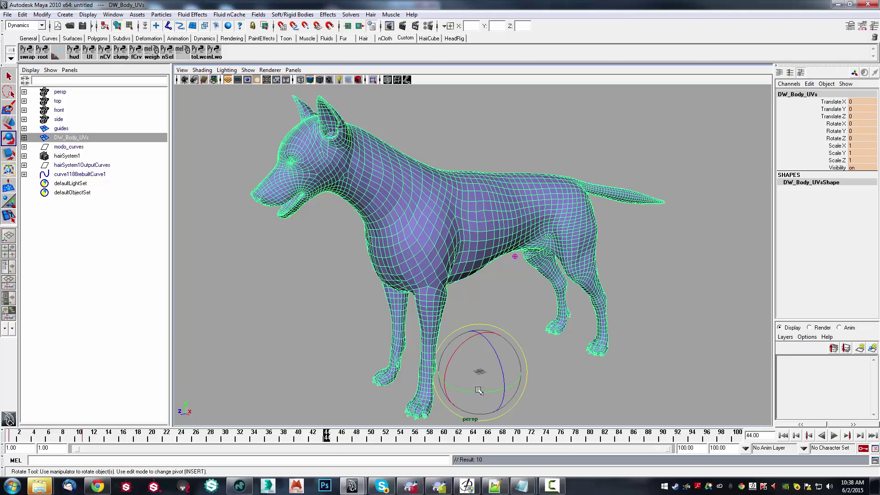
left_click_drag(479, 392, 501, 392)
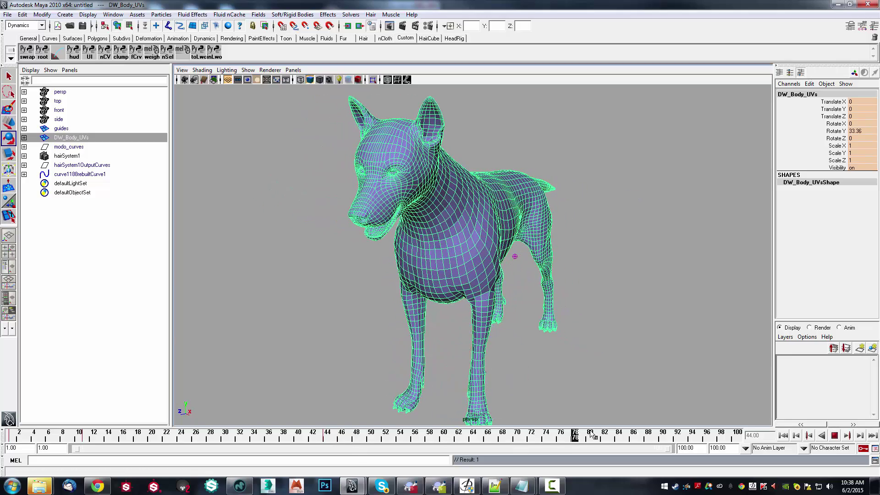
left_click_drag(593, 436, 567, 439)
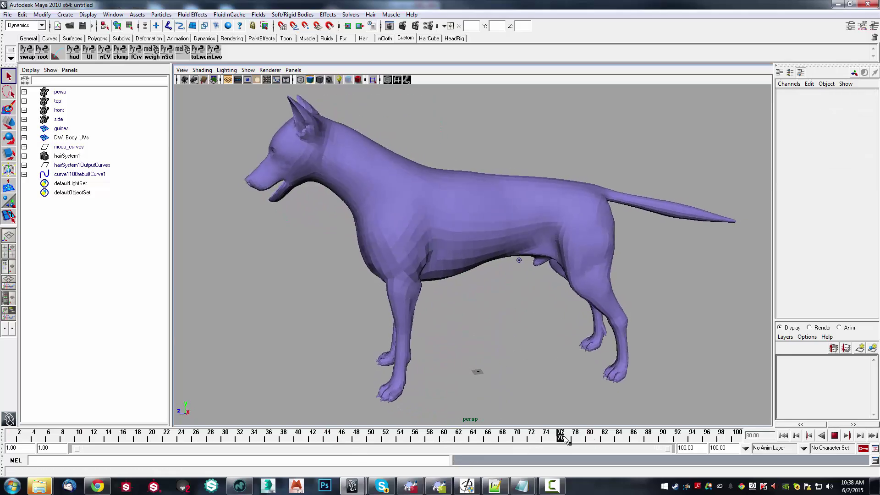
mouse_move(518, 276)
left_mouse_down("alt")
mouse_move(507, 284)
mouse_move(516, 296)
left_mouse_up("alt")
Step: Select the hair system and its output curves, and unhide all hidden objects
left_click(422, 199)
left_click(69, 158)
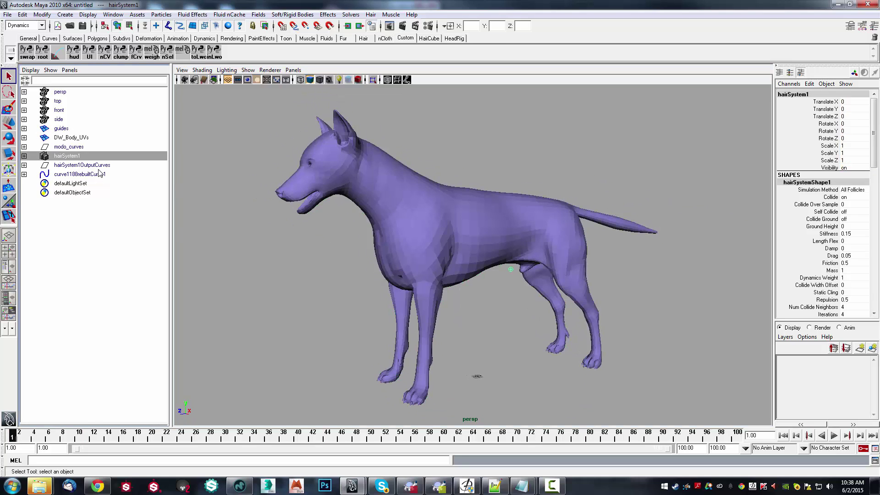
left_click(95, 165)
key("shift+h")
Step: Make DW_Body_UVs collide with hairSystem1, play the simulation, and rewind to frame 1
left_click(69, 155)
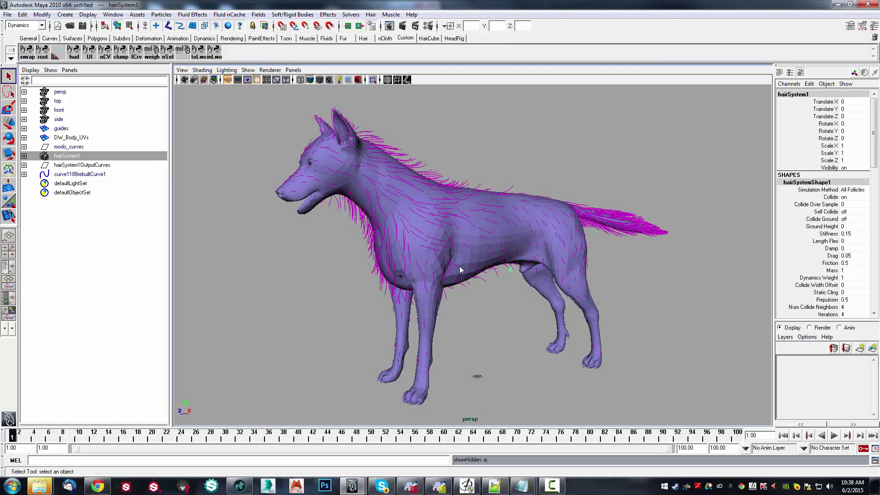
left_click(331, 189, "shift")
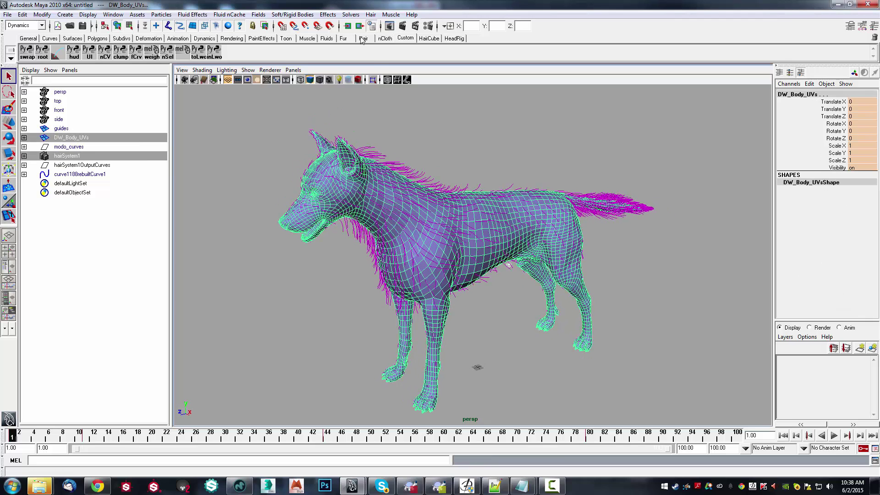
left_click(371, 14)
left_click(298, 158)
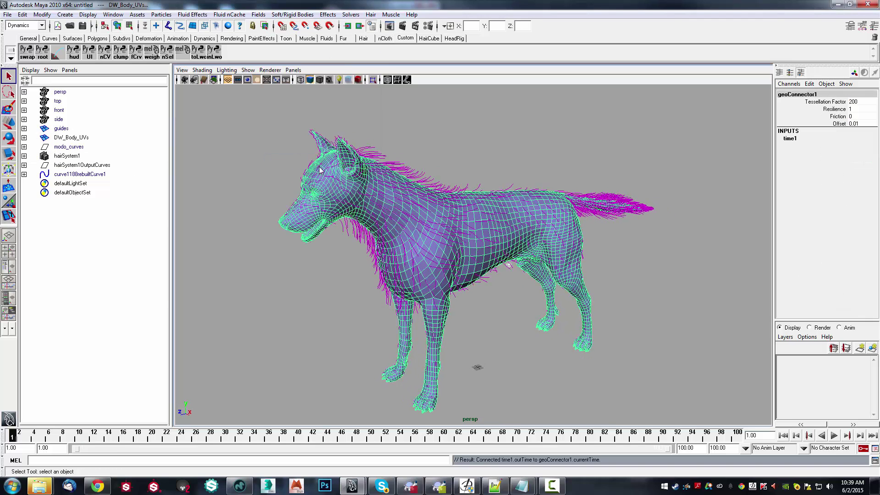
left_click(834, 436)
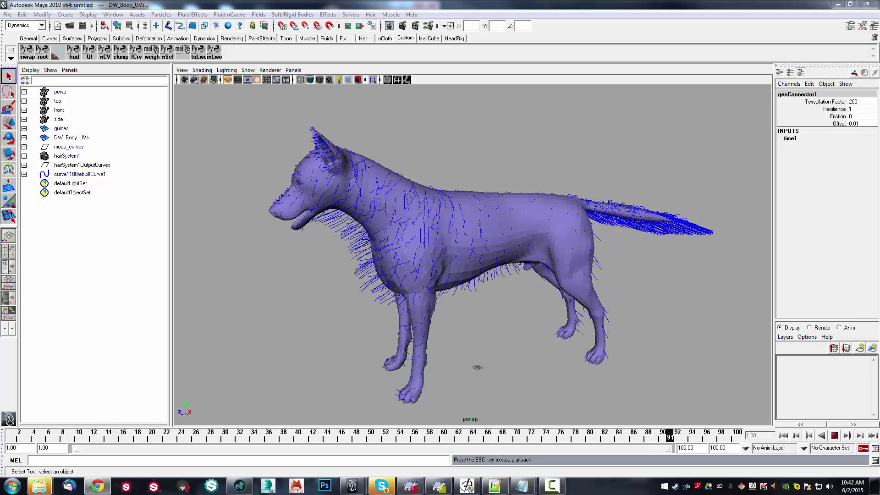
key("Escape")
key("alt+shift+v")
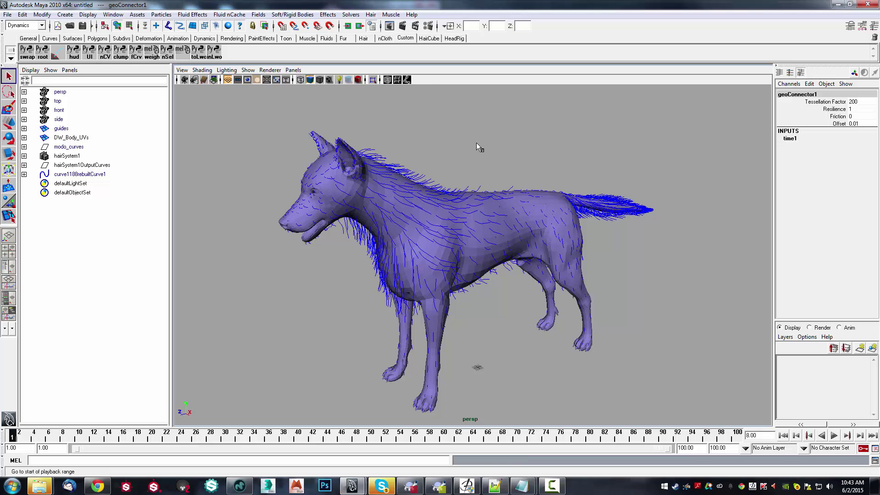
Step: Create a hair cache for hairSystem1 from the Hair menu
left_click_drag(477, 142, 520, 161)
left_click(371, 14)
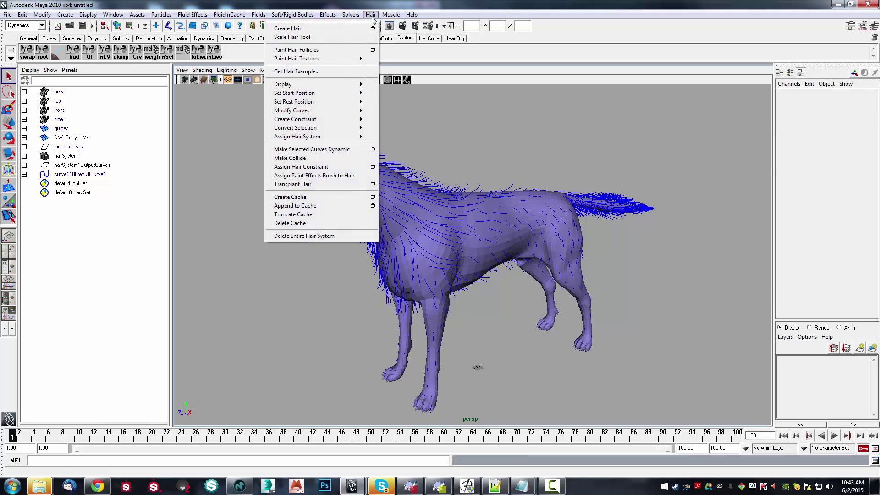
left_click(332, 198)
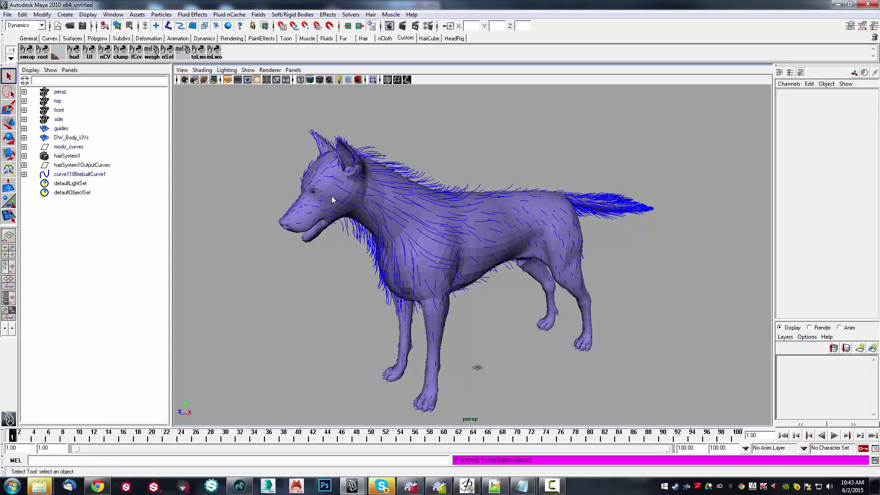
left_click(67, 156)
left_click(371, 14)
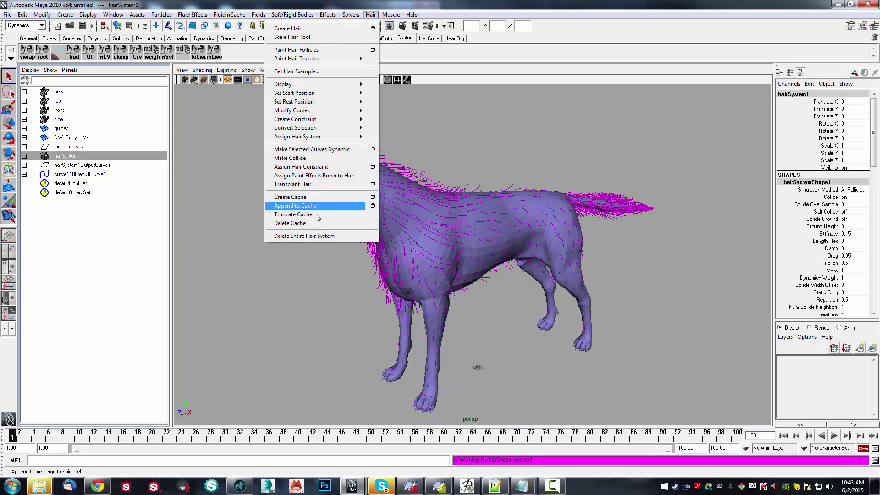
left_click(314, 197)
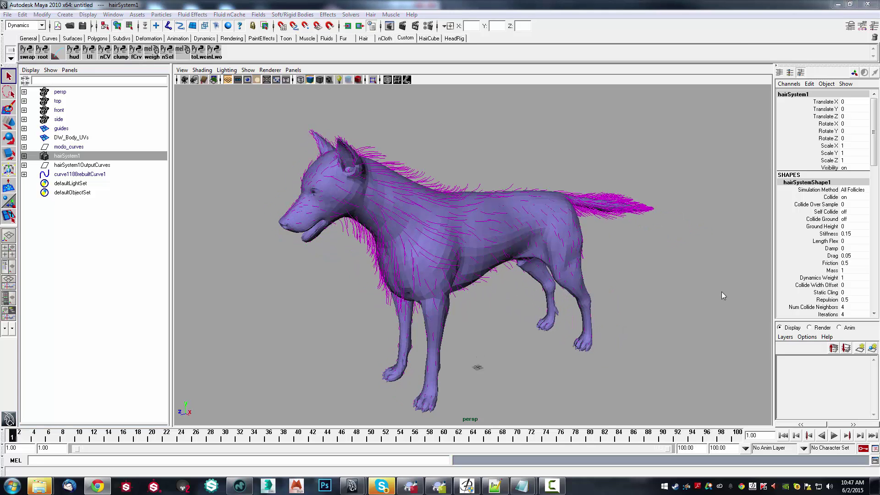
Step: Play back the cached hair, stop, and return to the first frame
left_click(834, 437)
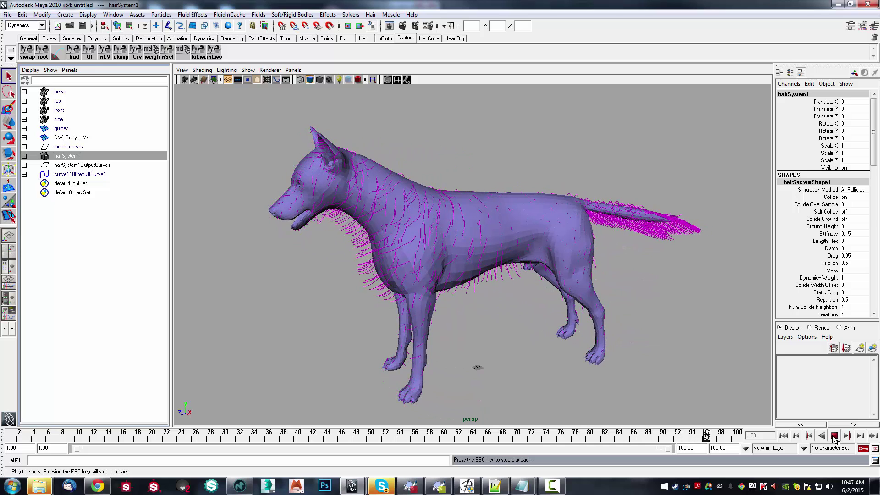
left_click(830, 438)
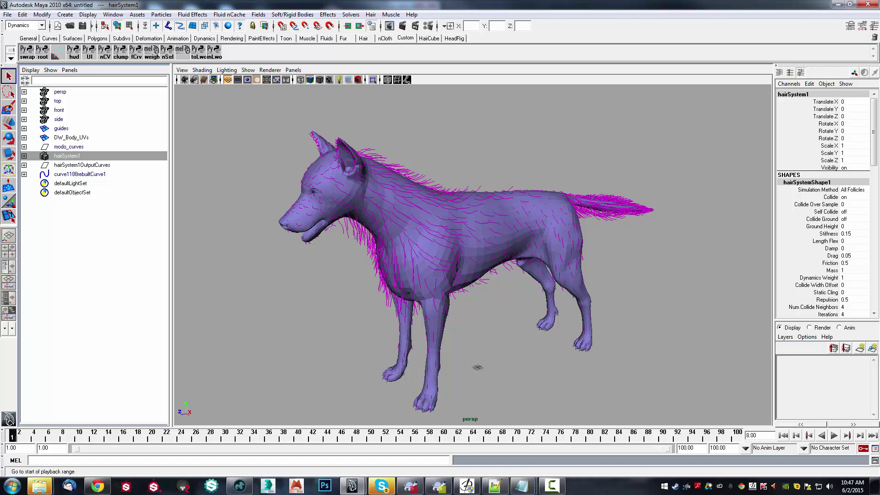
left_click(784, 435)
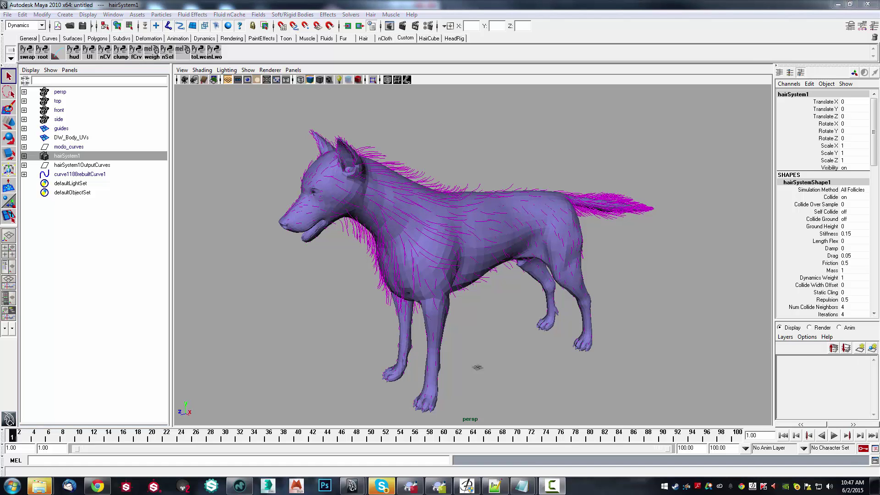
Step: Run the export_curves_to_lwo saveGUI script and select hairSystem1OutputCurves for export
left_click(875, 459)
left_click_drag(743, 92, 713, 45)
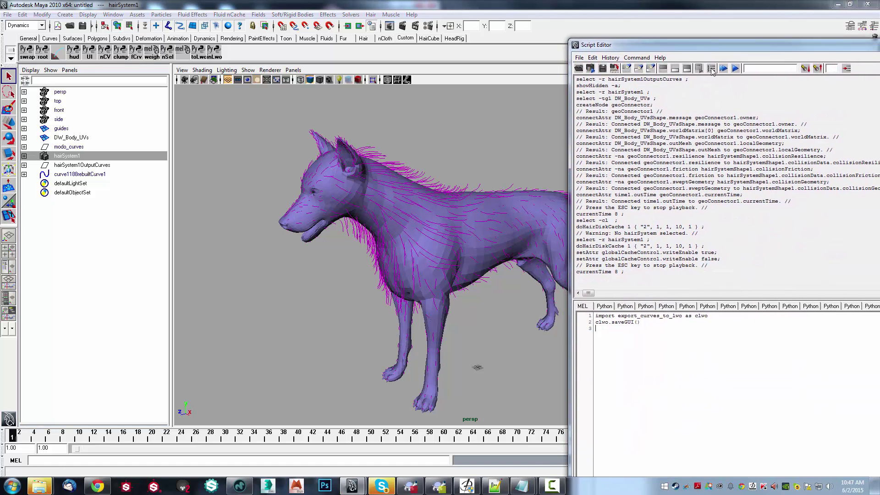
key("ctrl+Return")
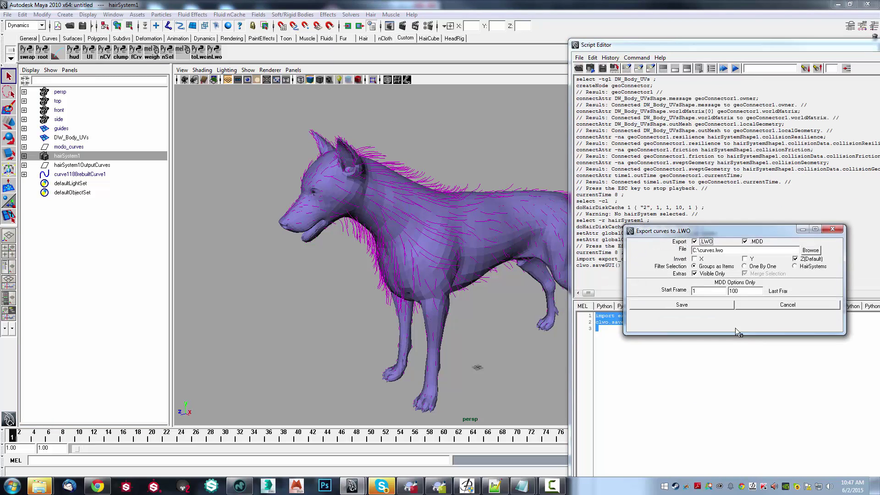
mouse_move(738, 232)
left_mouse_down()
mouse_move(269, 263)
mouse_move(701, 138)
left_mouse_up()
left_click(875, 45)
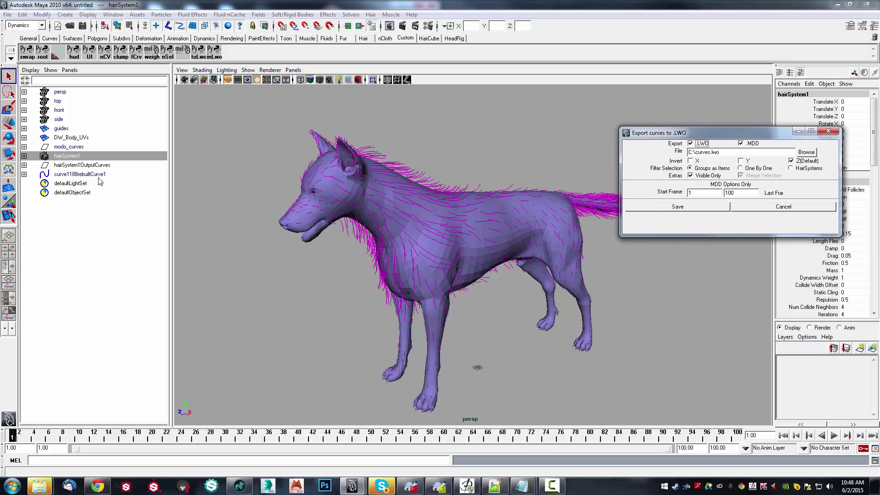
left_click(87, 166)
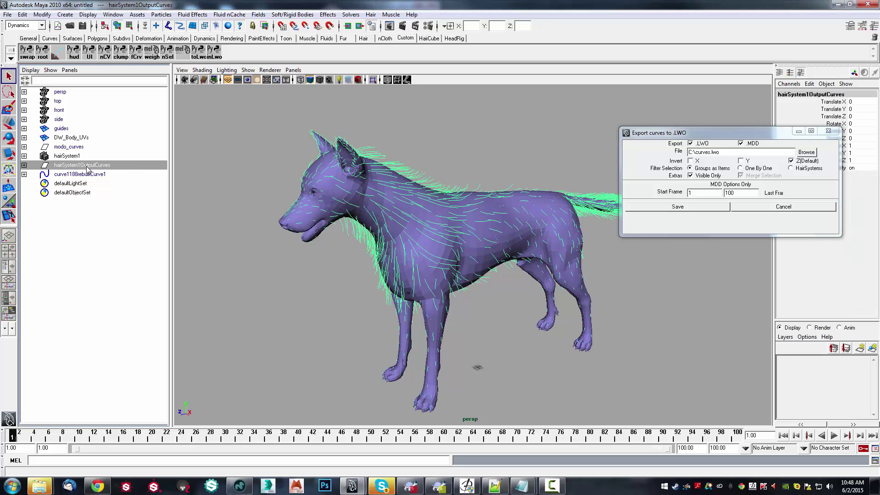
mouse_move(182, 211)
left_mouse_down("alt")
mouse_move(467, 303)
mouse_move(495, 355)
mouse_move(560, 358)
mouse_move(480, 357)
mouse_move(542, 343)
left_mouse_up("alt")
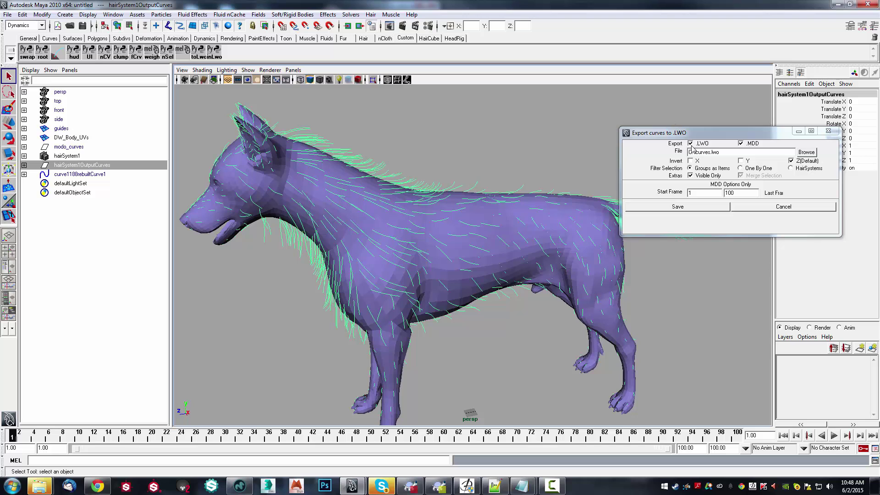
left_click_drag(489, 259, 518, 257, "alt")
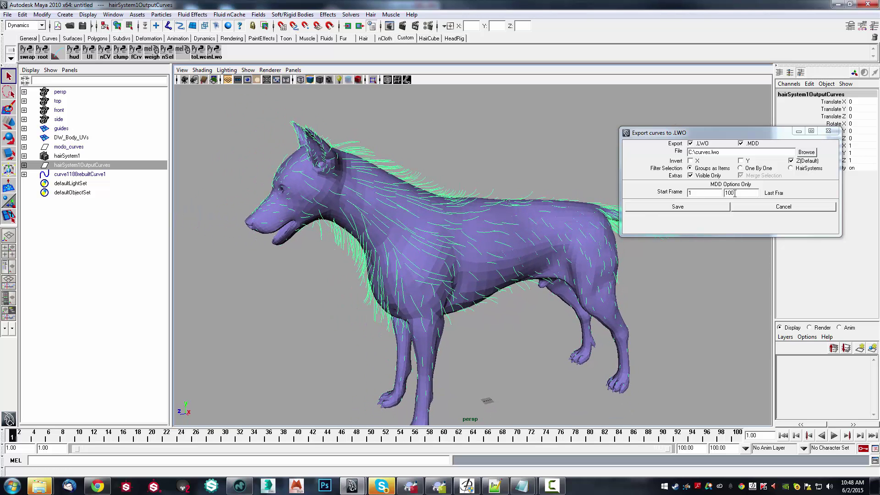
Step: Save the curves as guides_anim with LWO geometry and MDD animation for frames 1–100
left_click(806, 153)
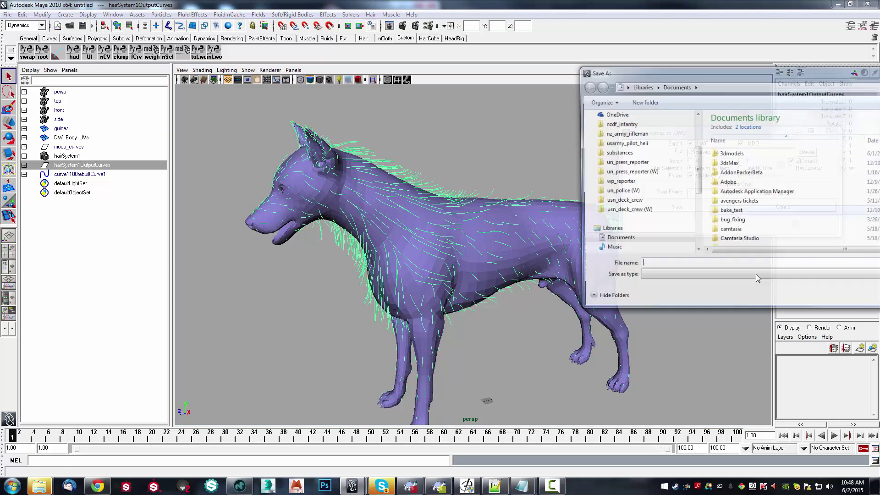
scroll(799, 257, "down", 10)
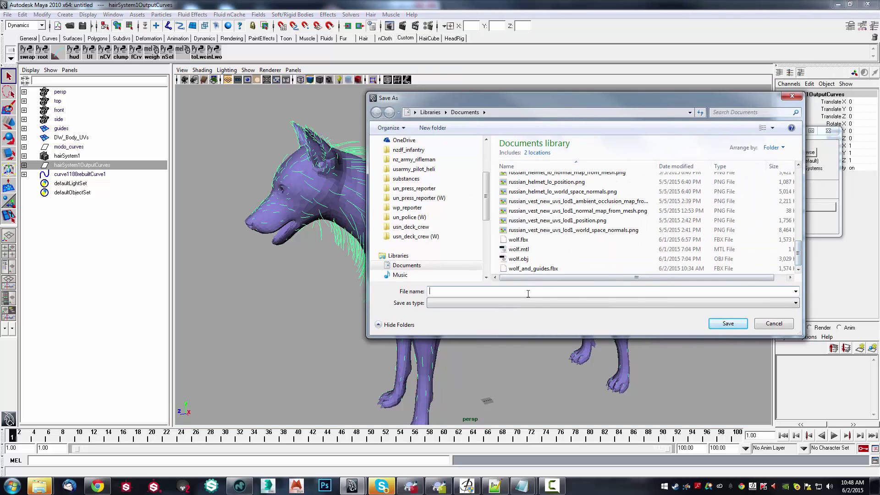
type("guide")
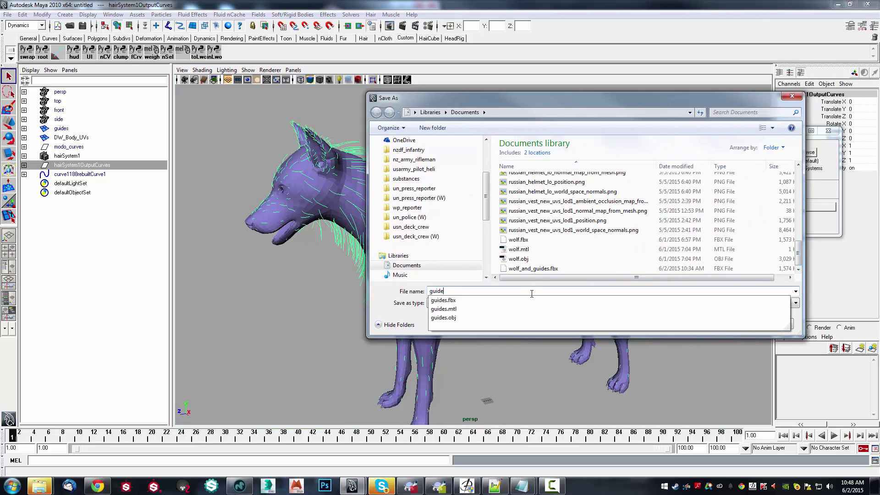
type("s_anim")
left_click(726, 325)
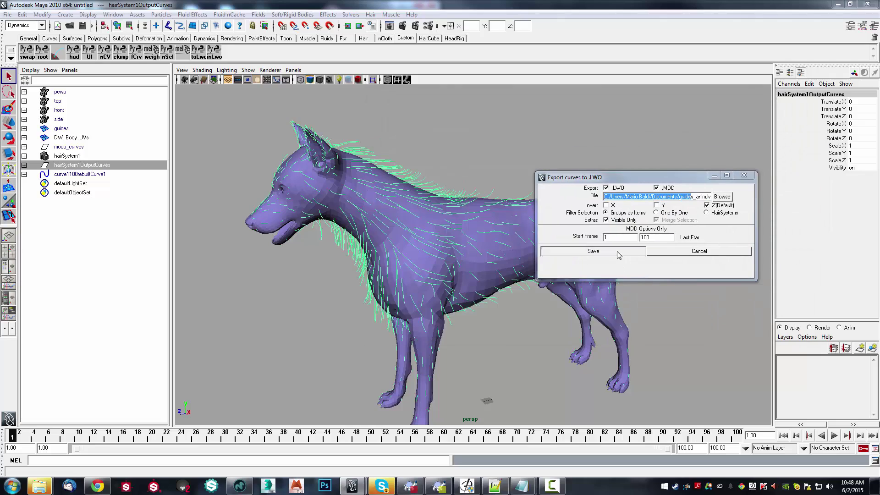
left_click(619, 255)
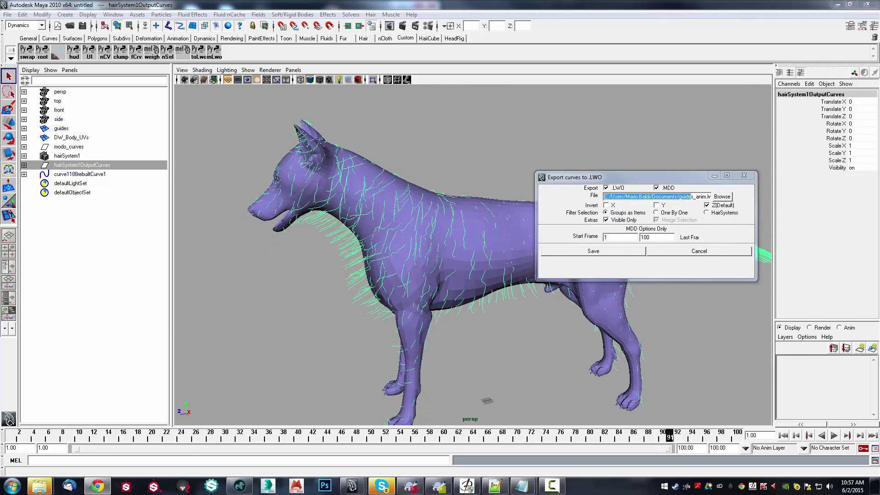
left_click_drag(428, 317, 463, 321, "alt")
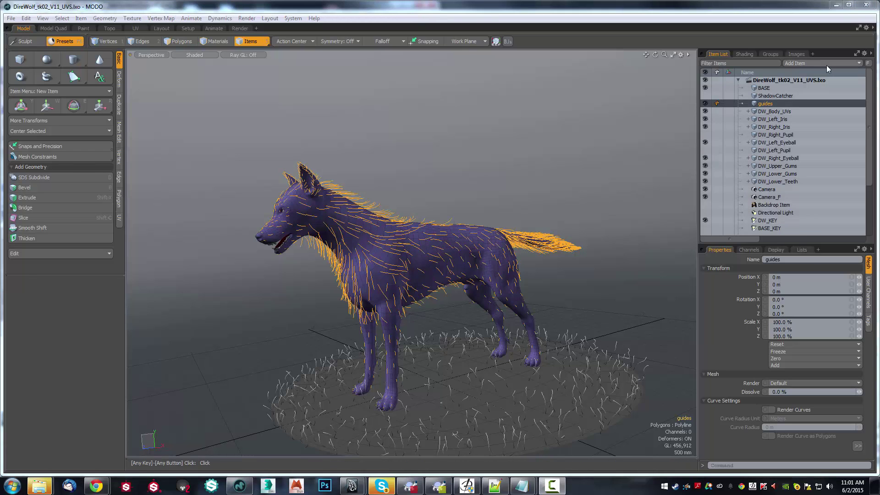
Step: Add an MDD Influence deformer to guides using hairSystem1OutputCurves.mdd
right_click(759, 101)
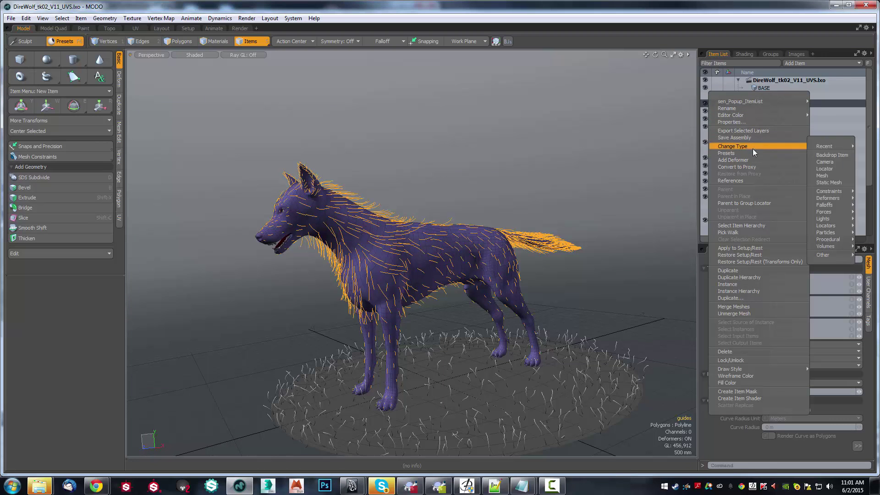
mouse_move(733, 159)
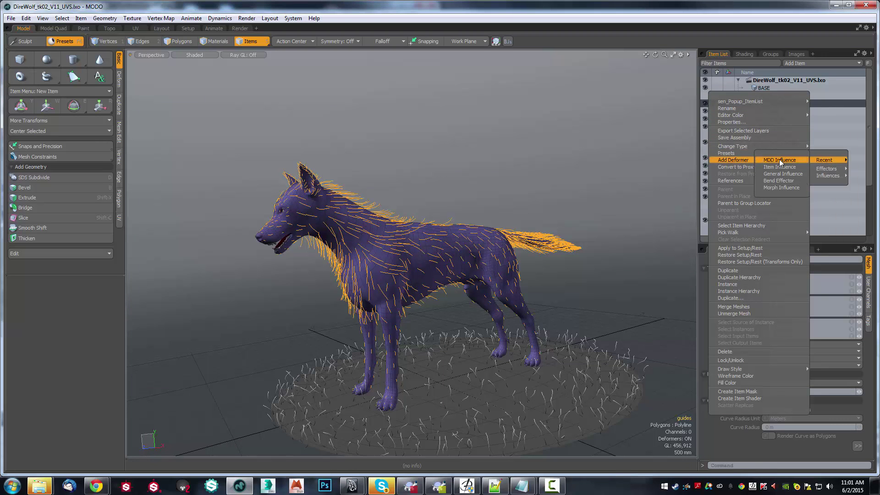
left_click(779, 159)
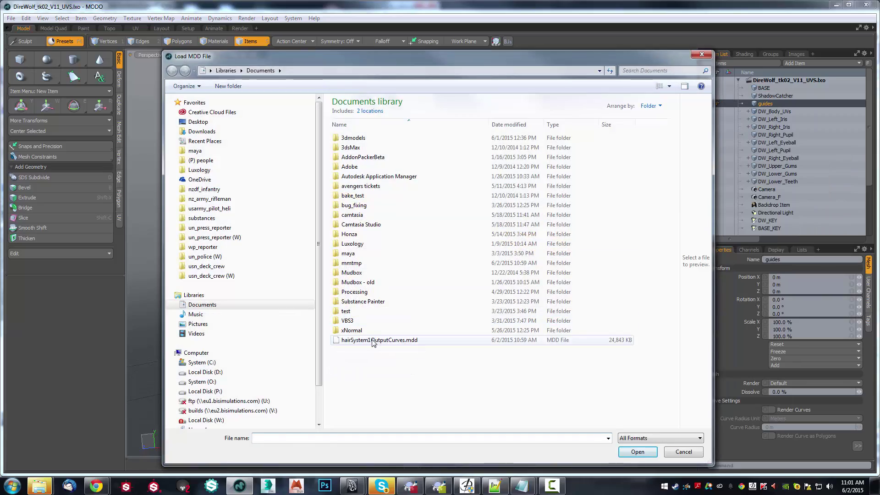
double_click(372, 339)
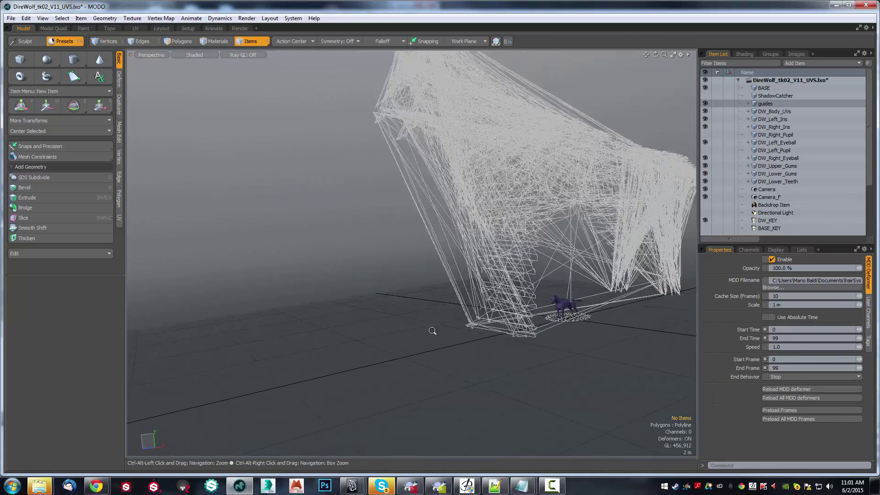
mouse_move(433, 330)
left_mouse_down("ctrl+alt")
mouse_move(435, 316)
mouse_move(443, 321)
left_mouse_up("ctrl+alt")
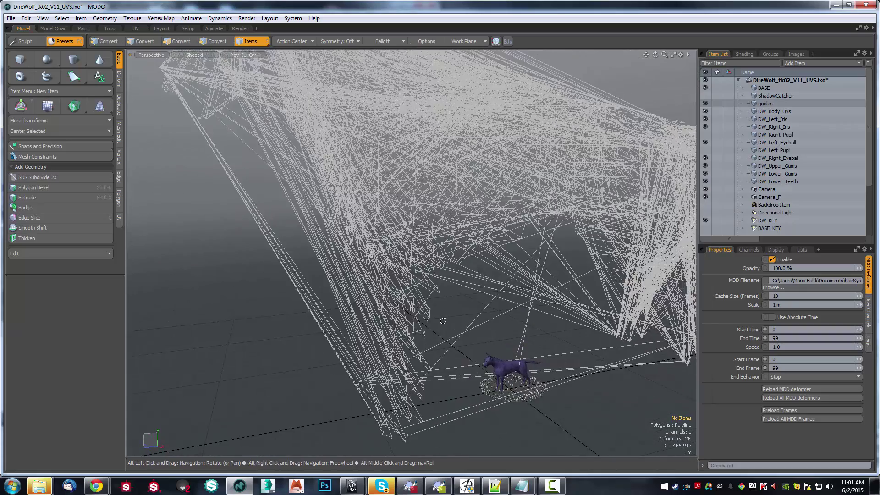
Step: Scale the guides item to 10% on X, Y and Z
left_click(773, 104)
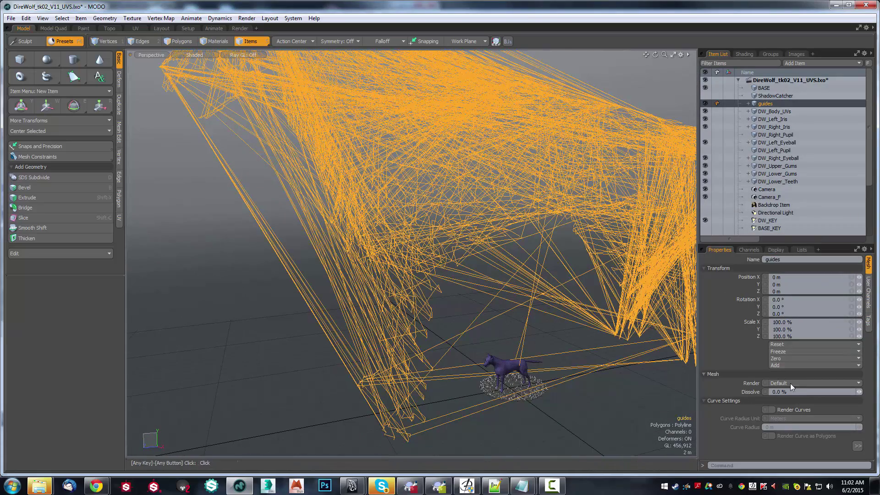
type("10")
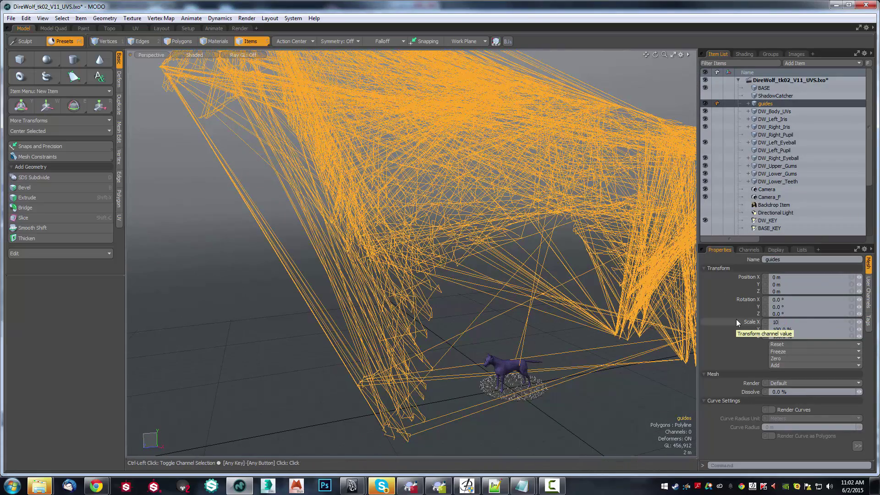
key("Return")
mouse_move(559, 353)
left_mouse_down("ctrl+alt")
mouse_move(533, 310)
mouse_move(317, 354)
mouse_move(453, 338)
mouse_move(517, 301)
left_mouse_up("ctrl+alt")
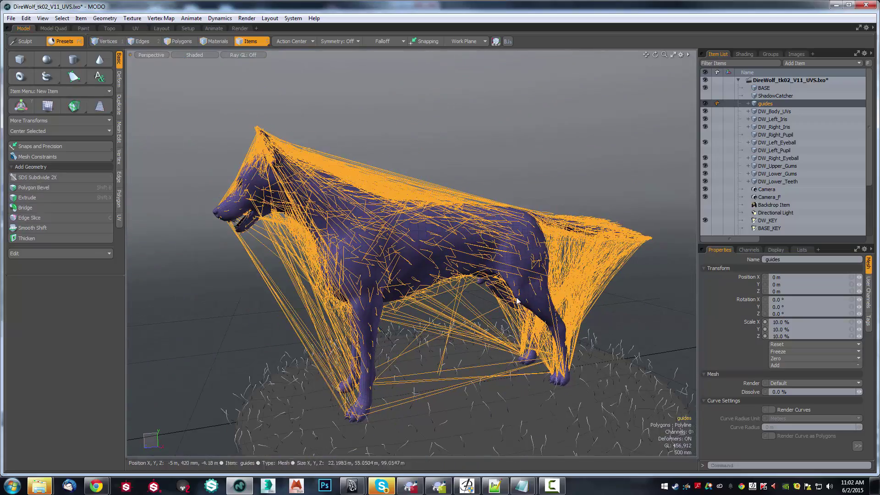
Step: Duplicate the guides item and rename the copy guides_bck
left_click(177, 44)
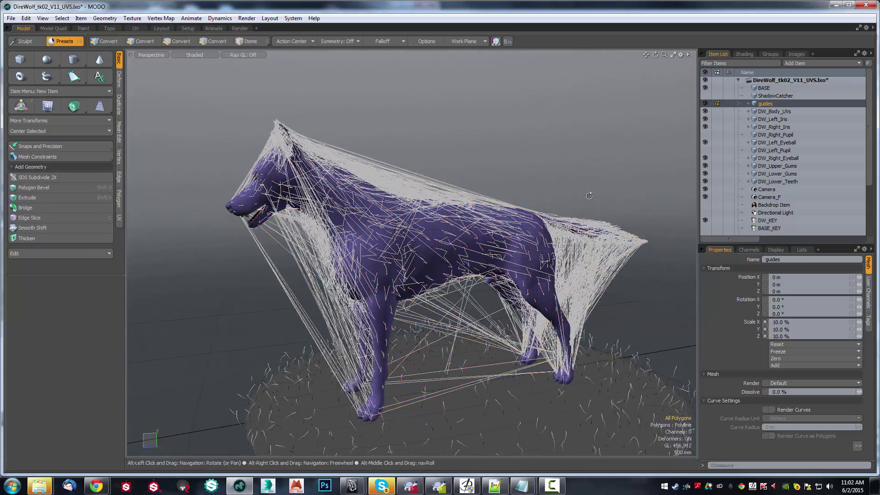
left_click_drag(413, 229, 573, 204, "alt")
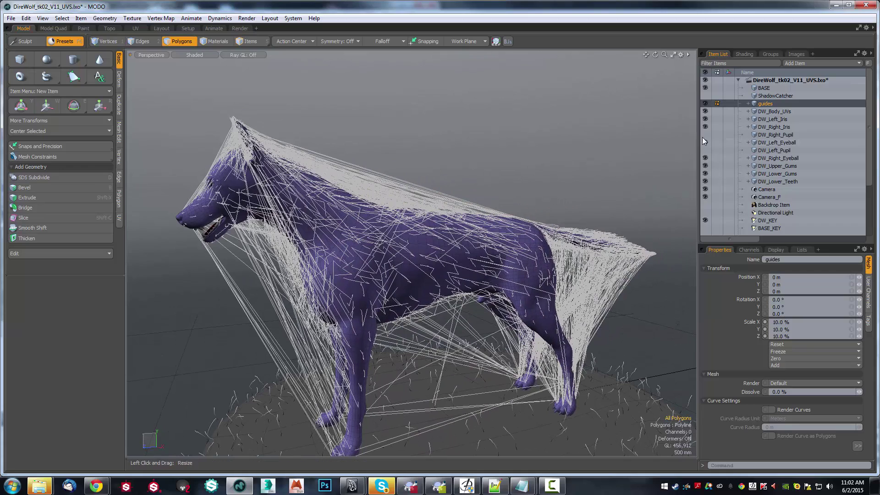
right_click(774, 103)
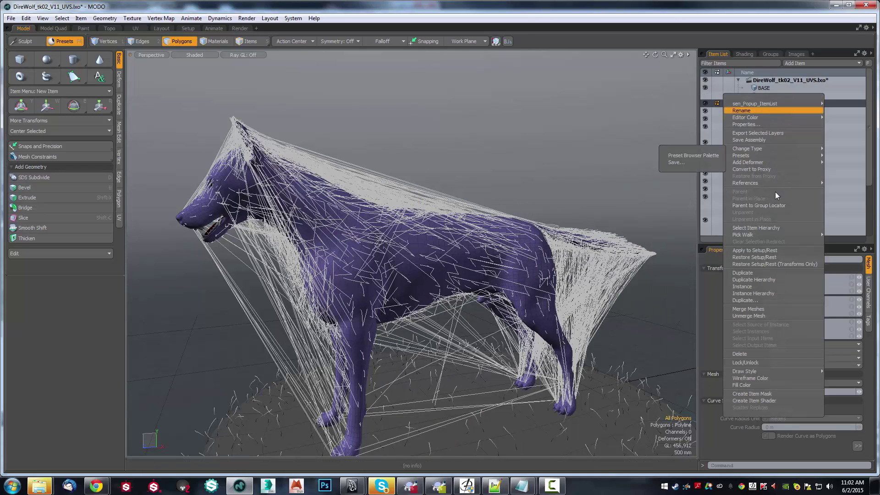
left_click(762, 273)
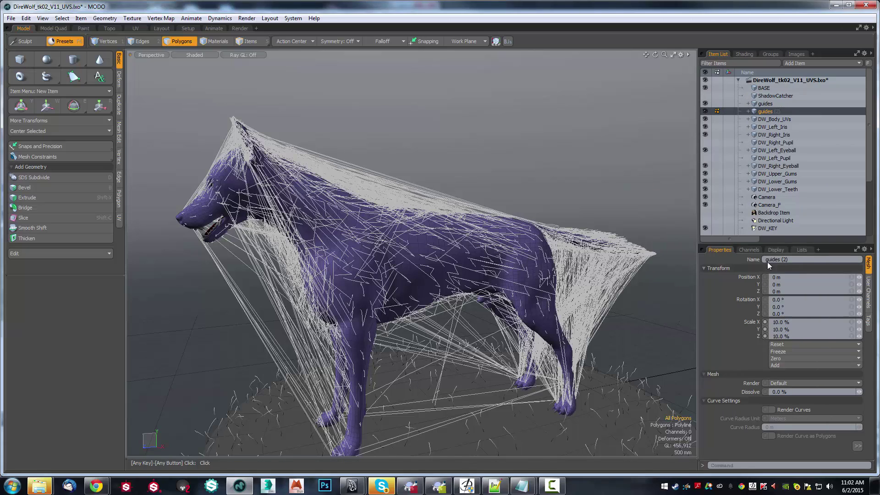
double_click(777, 113)
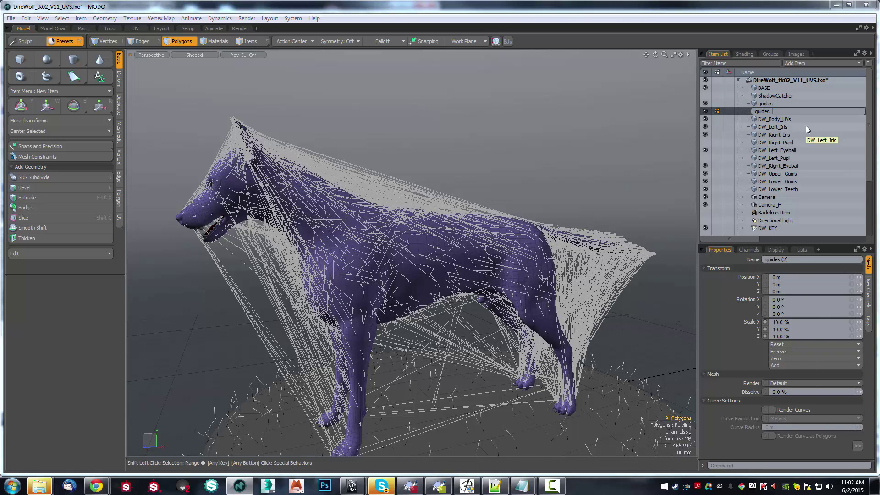
type("_bck")
key("Return")
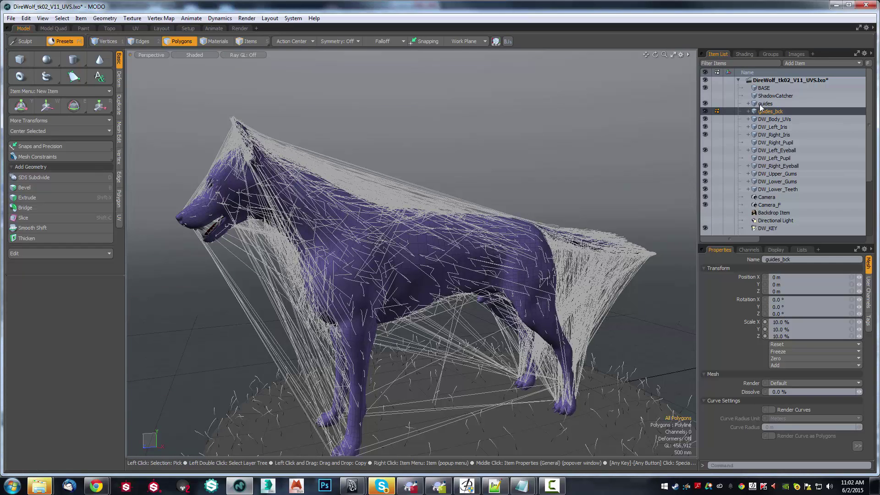
Step: Hide guides_bck, reselect guides, and close the curves_anim scene
left_click(705, 112)
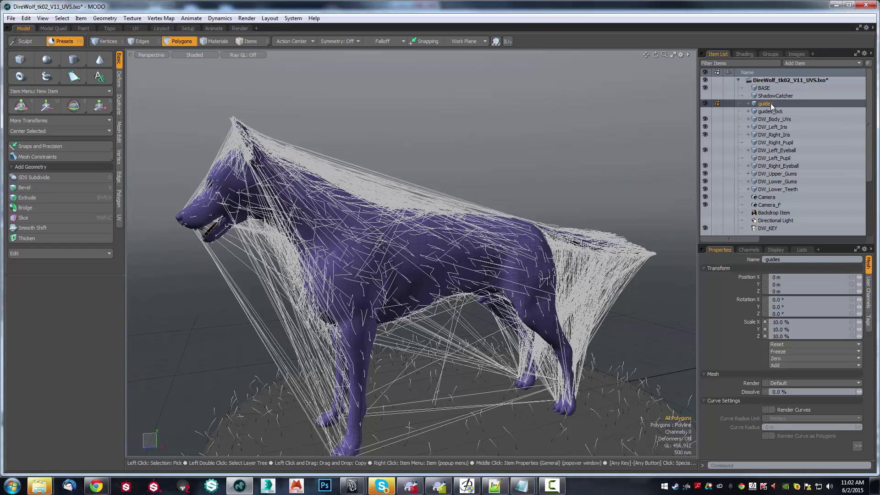
left_click(765, 104)
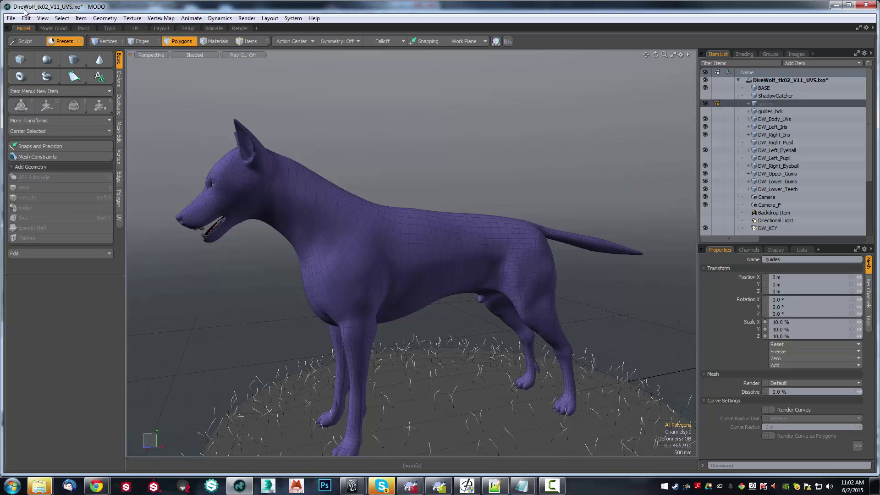
left_click(11, 18)
left_click(16, 35)
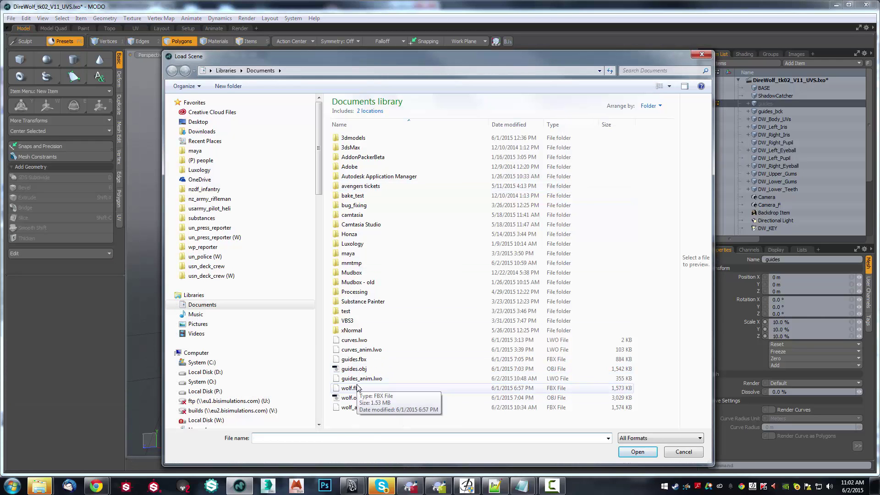
key("Escape")
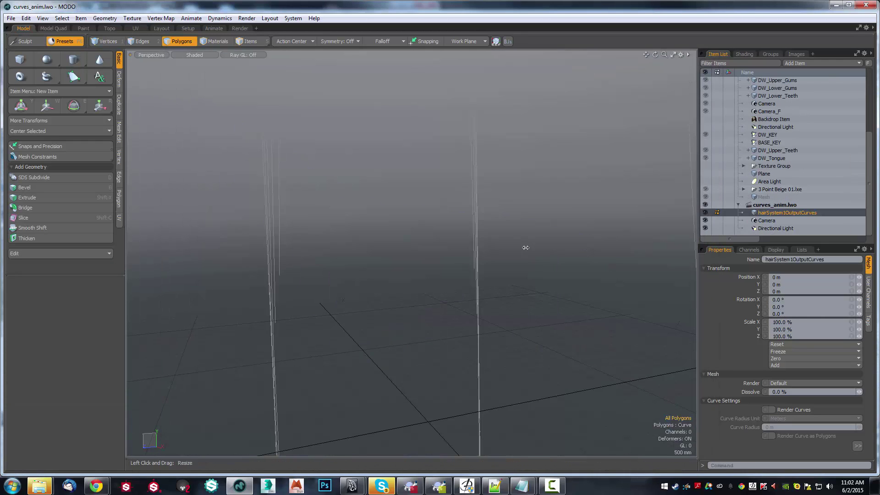
key("ctrl+w")
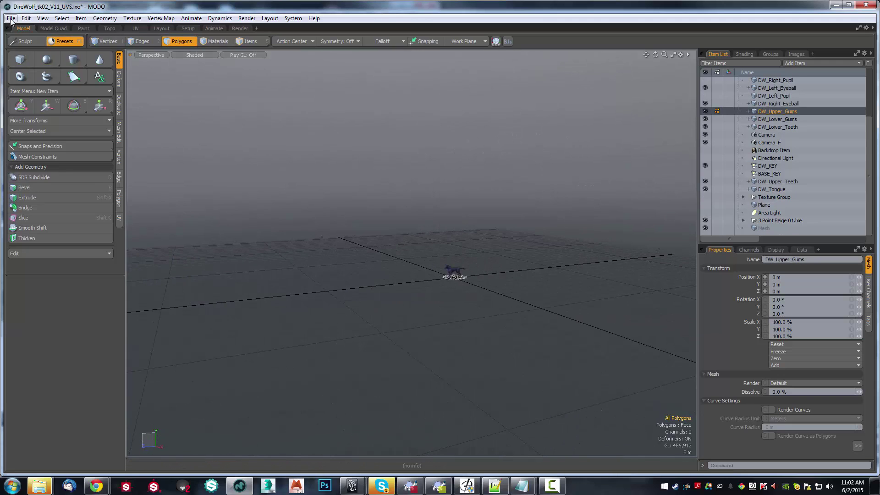
Step: Load guides_anim.lwo, inspect and delete its curves, then reselect guides in the DireWolf scene
key("ctrl+o")
double_click(363, 384)
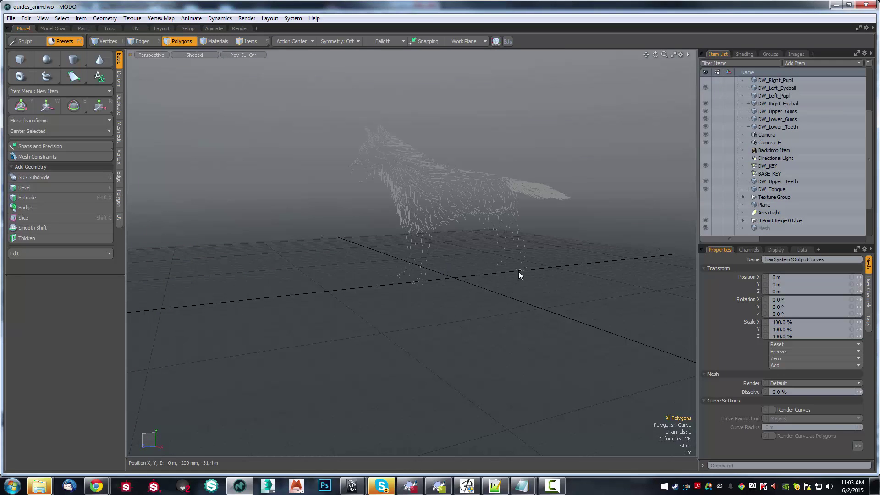
scroll(458, 234, "up", 3)
scroll(493, 218, "up", 3)
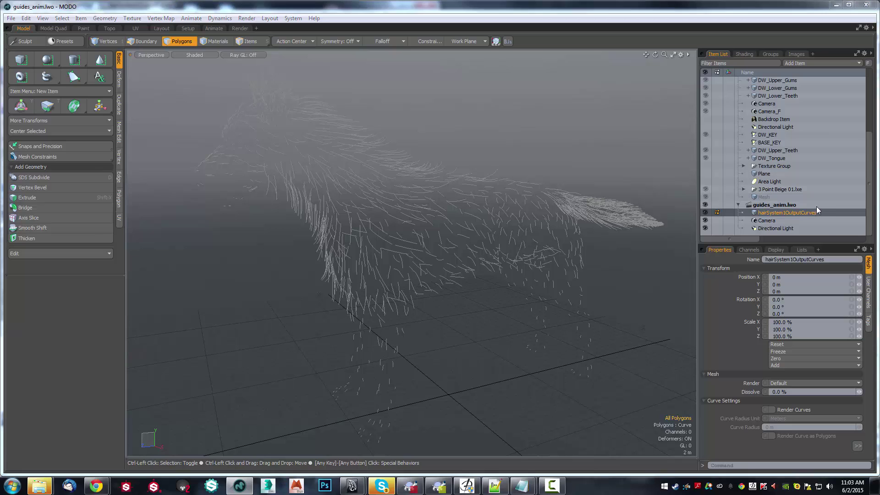
key("ctrl+x")
left_click(627, 274)
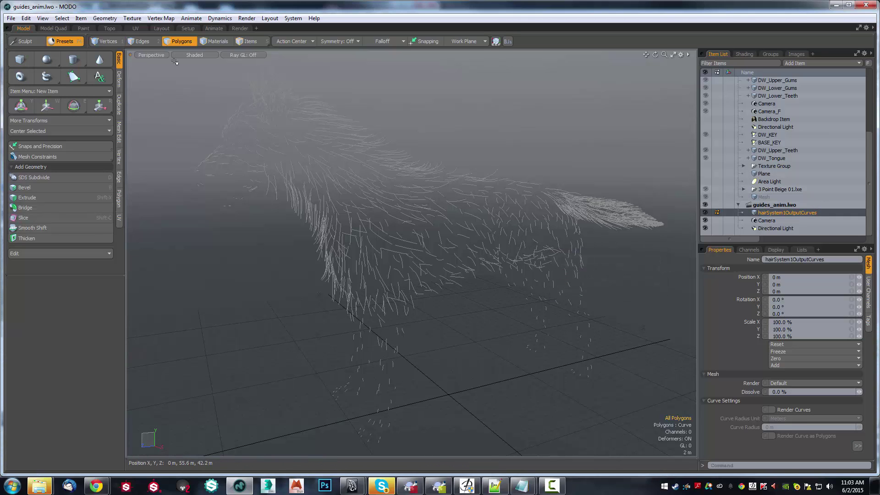
left_click(107, 42)
key("Delete")
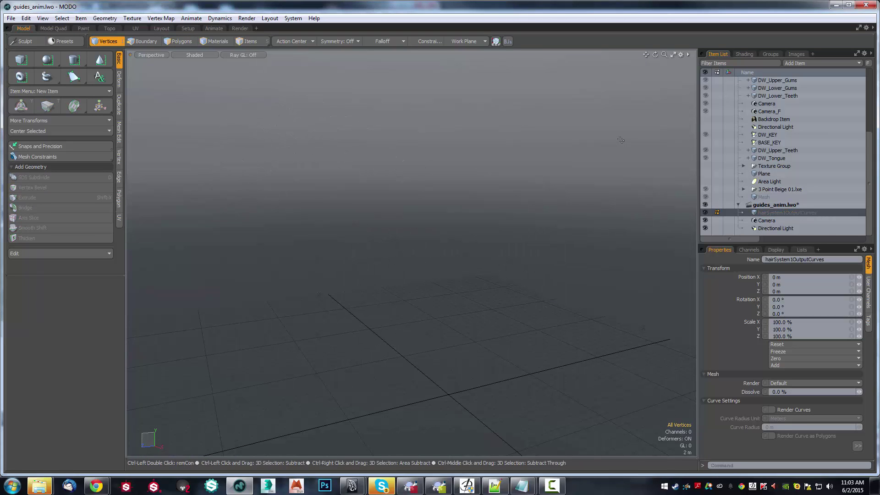
scroll(790, 156, "up", 5)
left_click(768, 102)
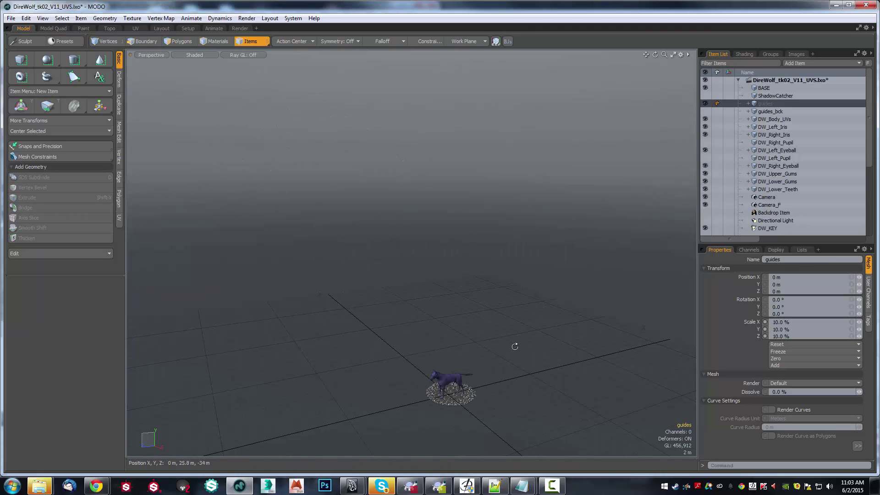
Step: Frame the hairy wolf, then expand guides and open its MDD Influence deformer settings
key("shift+a")
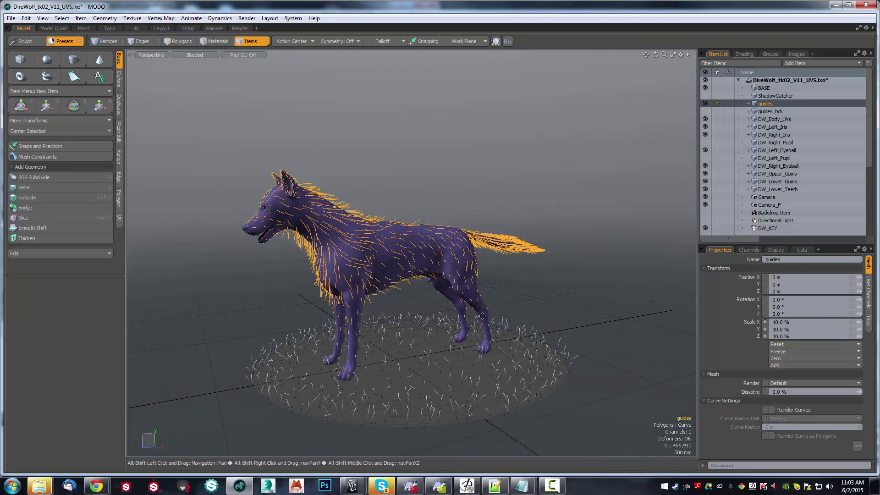
mouse_move(482, 316)
left_mouse_down("alt")
mouse_move(514, 292)
mouse_move(492, 291)
left_mouse_up("alt")
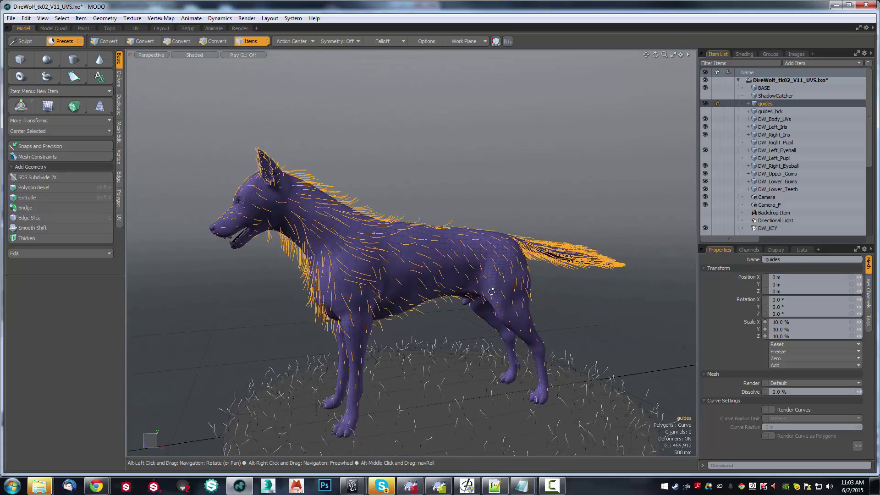
left_click_drag(492, 291, 686, 246, "alt")
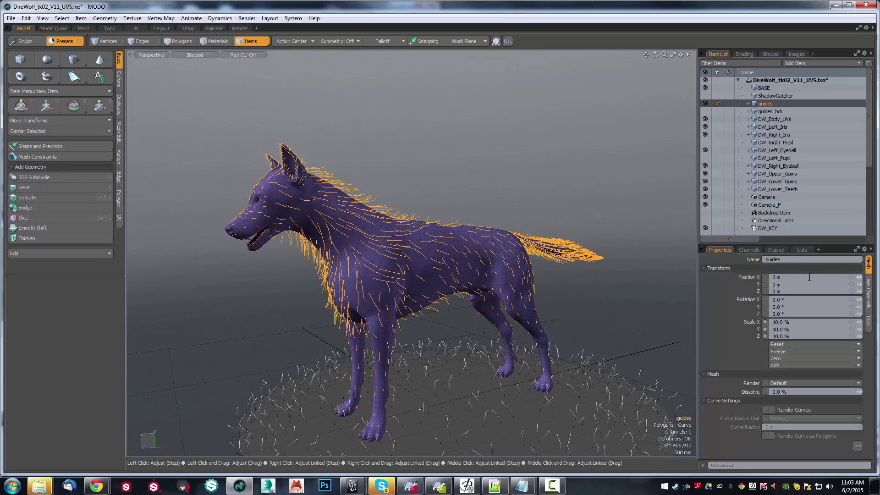
left_click_drag(764, 258, 764, 268)
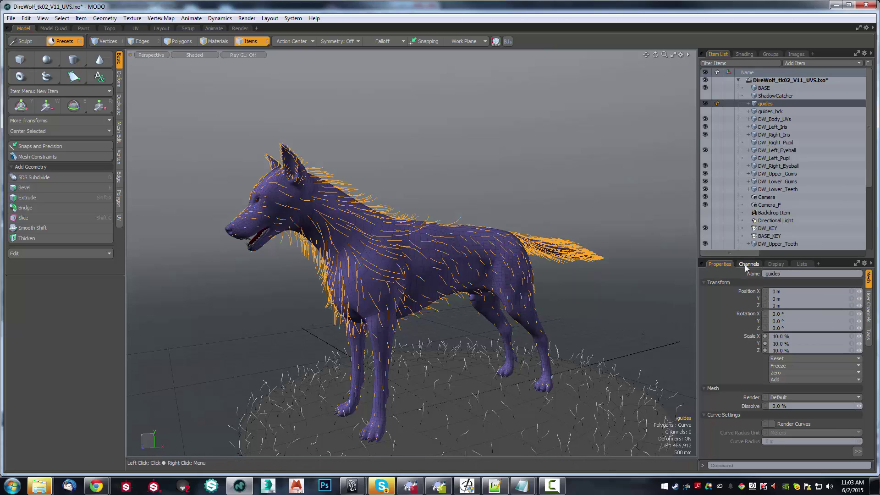
left_click(749, 105)
left_click(770, 112)
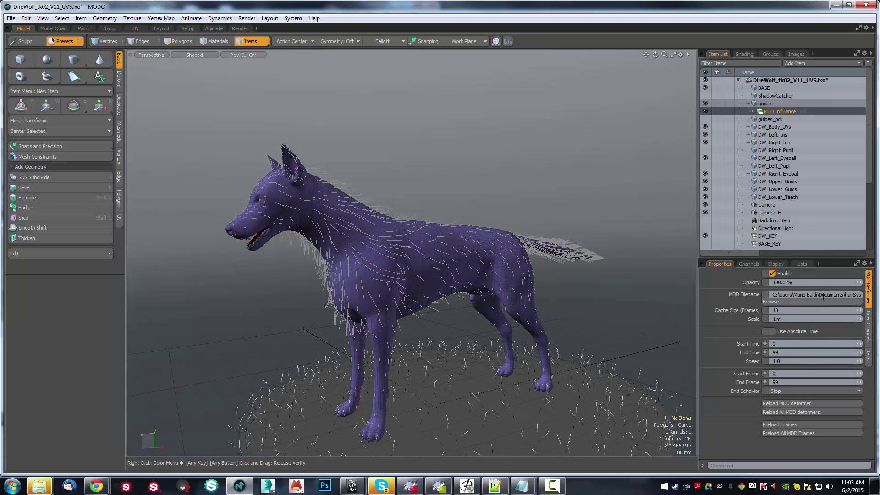
Step: In the Animate layout, use Advanced OpenGL shading and toggle visibility so the wolf renders solid
left_click(213, 28)
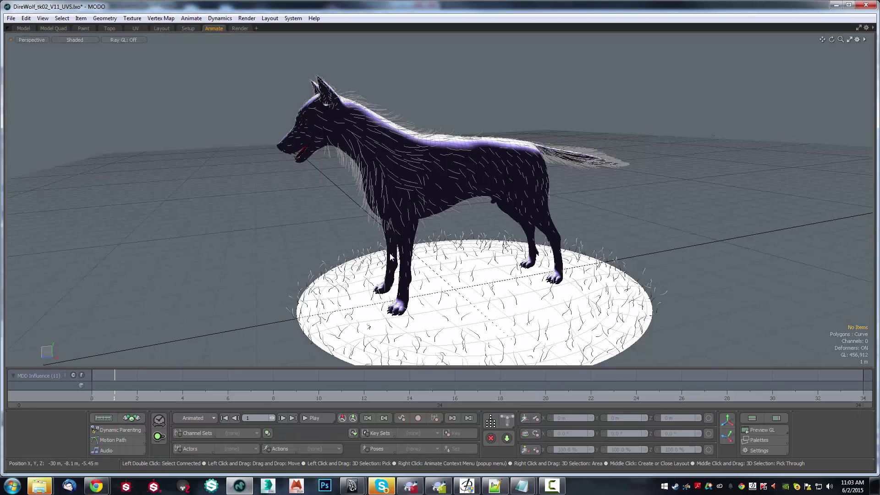
left_click_drag(413, 211, 468, 214, "alt")
left_click(75, 40)
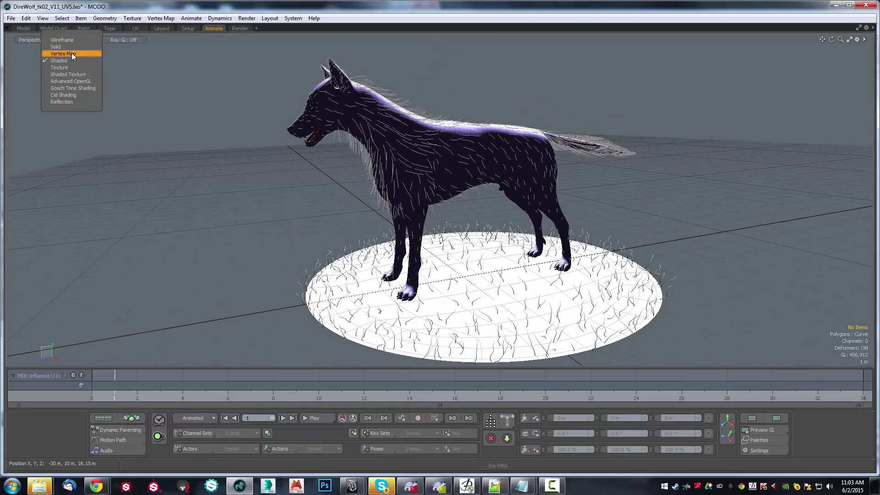
left_click(68, 77)
mouse_move(175, 119)
left_mouse_down("alt")
mouse_move(489, 243)
mouse_move(491, 235)
mouse_move(541, 278)
left_mouse_up("alt")
key("o")
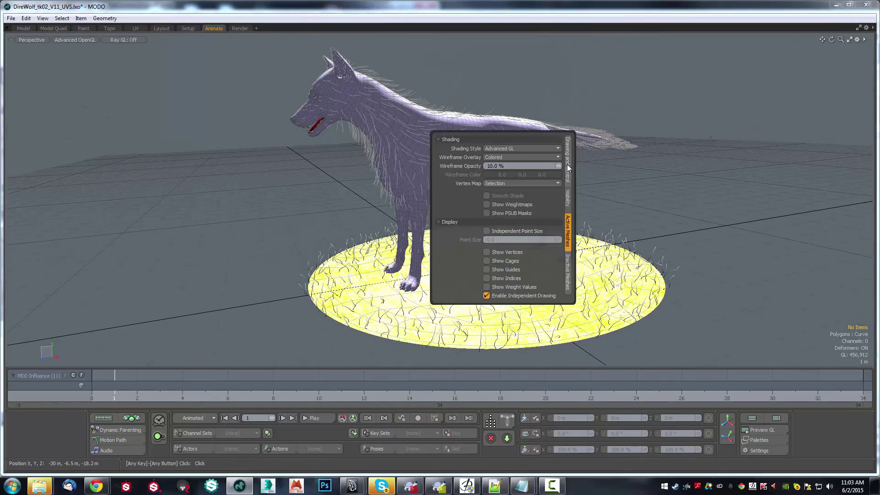
key("o")
left_click(568, 211)
left_click(496, 155)
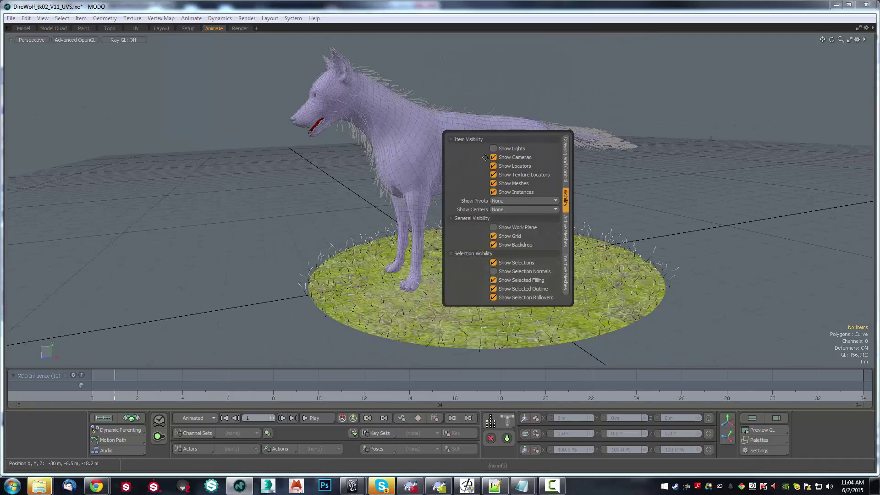
mouse_move(459, 285)
left_mouse_down("alt")
mouse_move(482, 293)
mouse_move(280, 452)
left_mouse_up("alt")
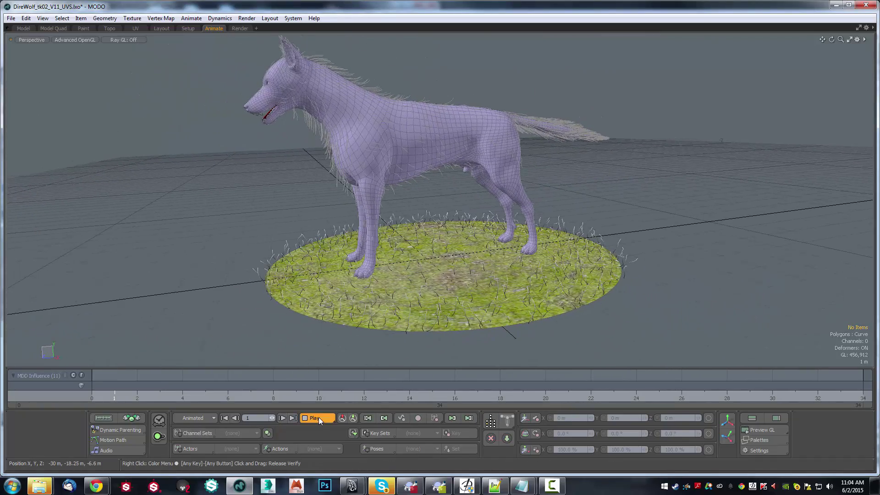
Step: Step the MDD animation forward frame by frame from frame 0
key("Left")
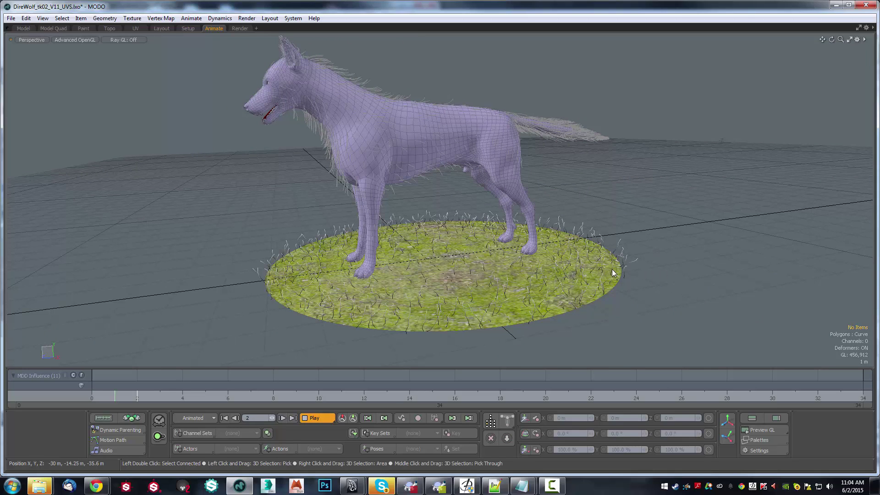
key("Right")
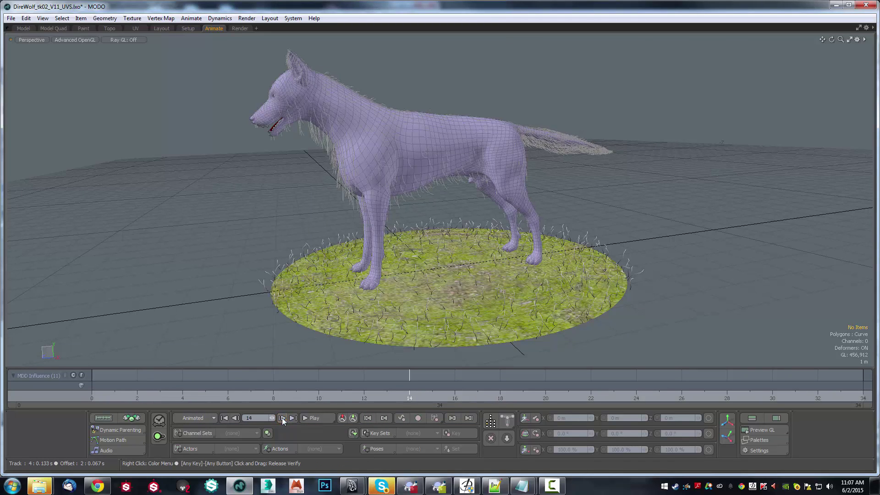
left_click(282, 418)
left_click(282, 418)
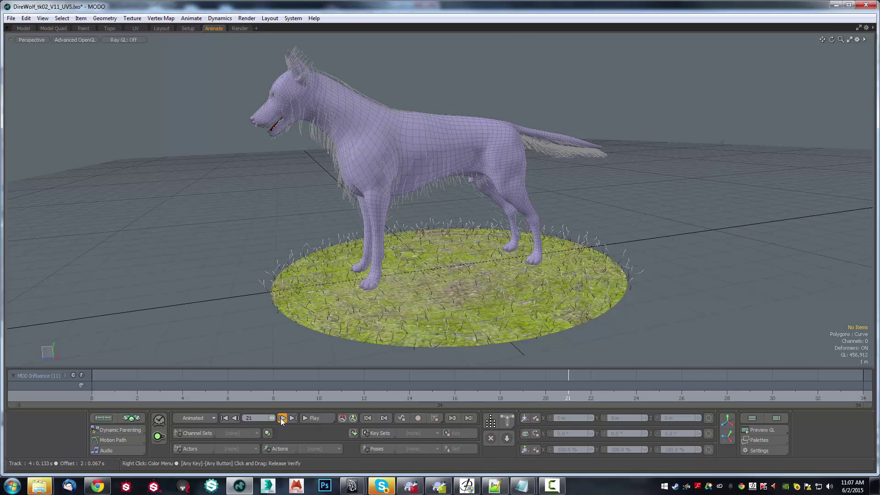
left_click(282, 418)
Step: Set guides_bck scale to 100% in the Model layout and show Polygons statistics (1283 polylines)
left_click(22, 28)
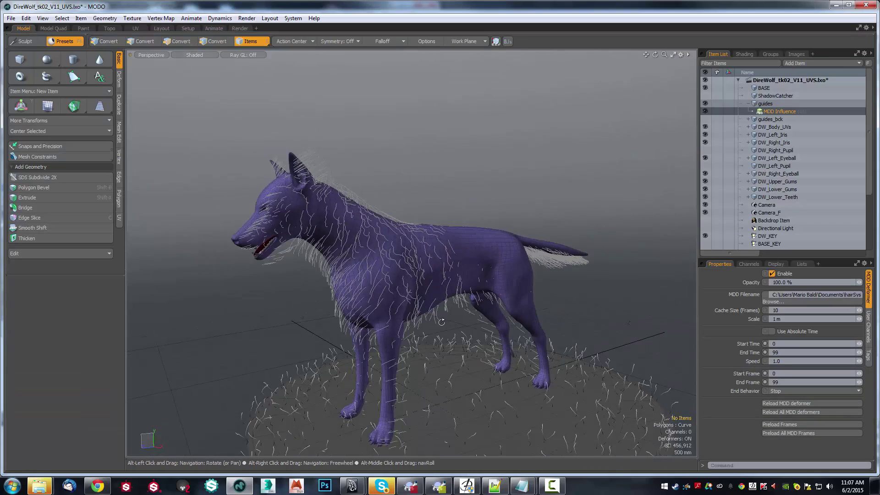
left_click(749, 104)
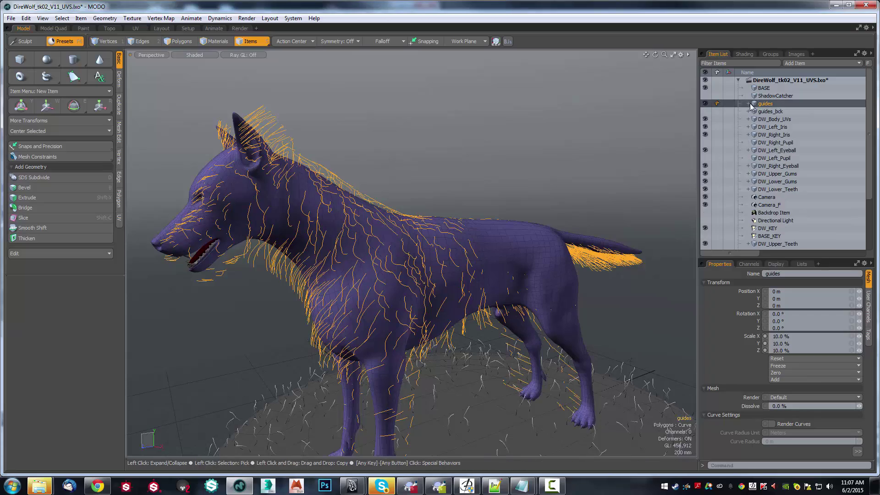
left_click_drag(679, 211, 659, 236, "alt")
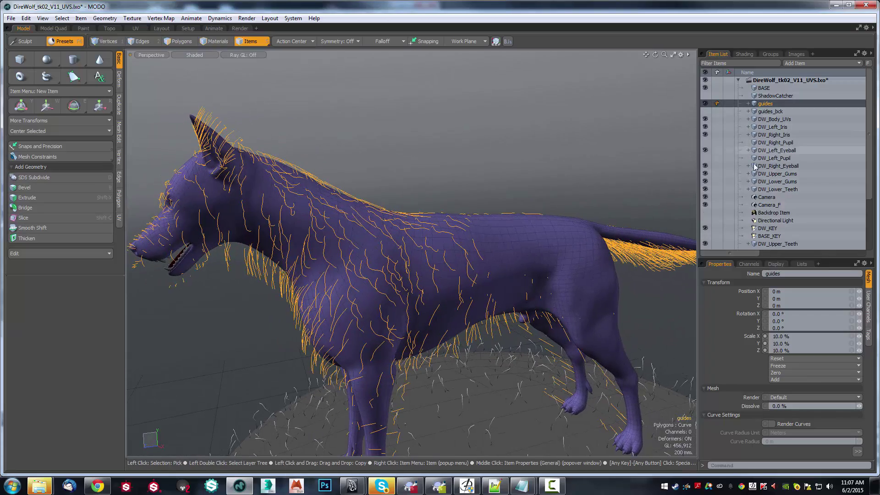
left_click(771, 112)
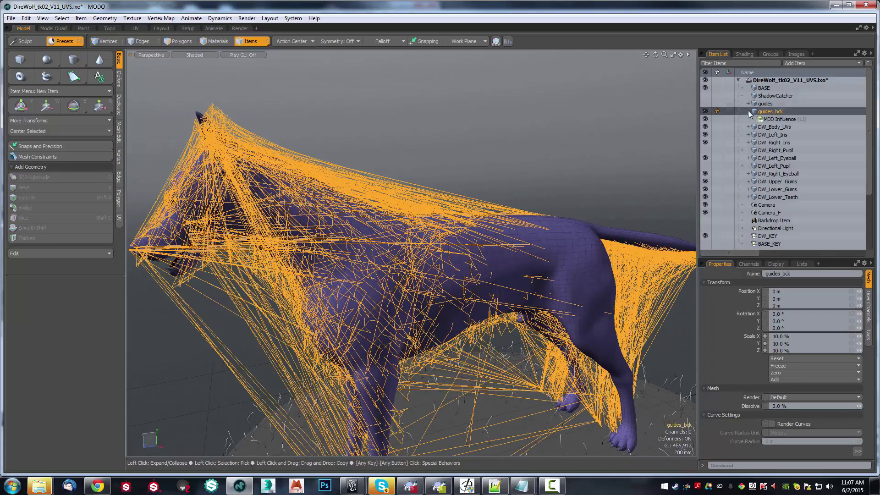
left_click(748, 111)
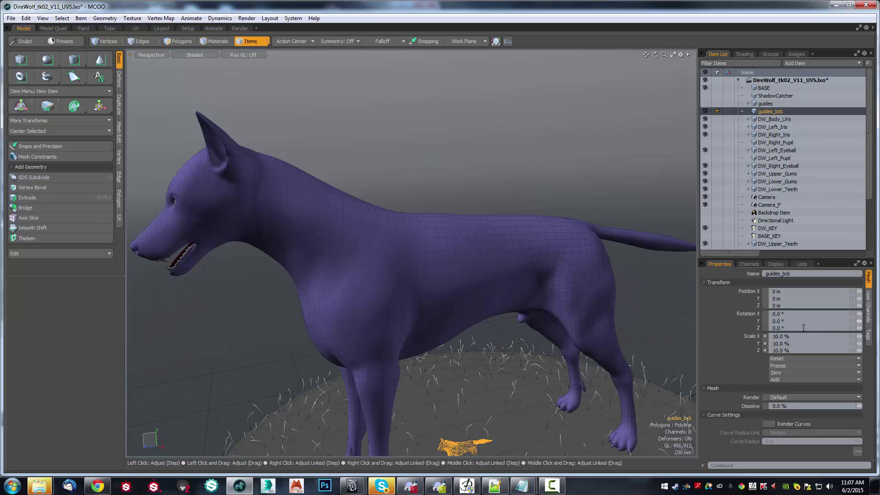
left_click(816, 359)
middle_click_drag(596, 276, 366, 160)
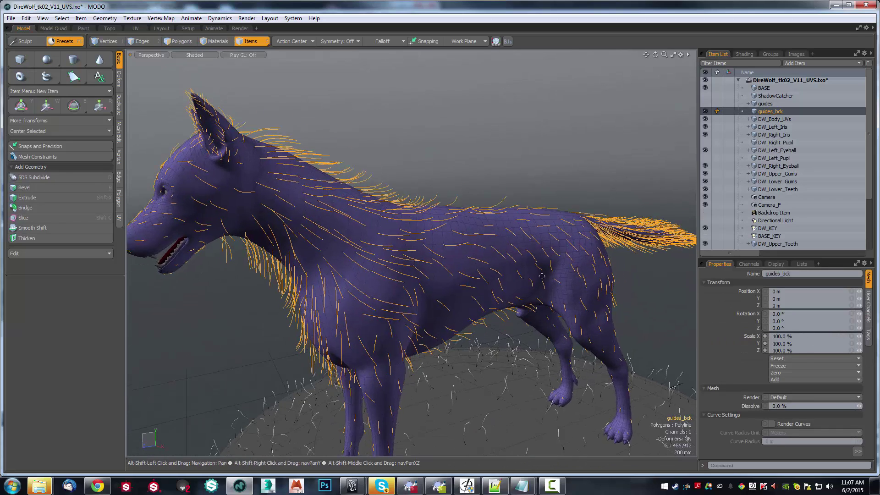
left_click(182, 44)
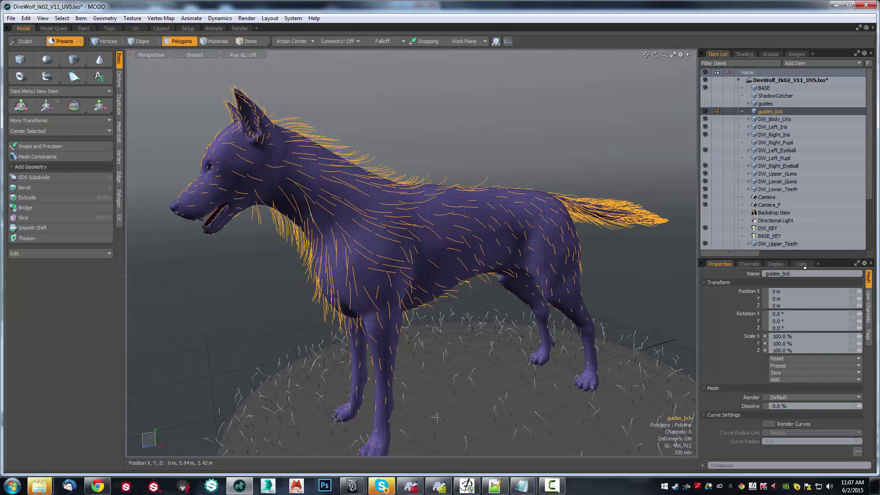
left_click(801, 264)
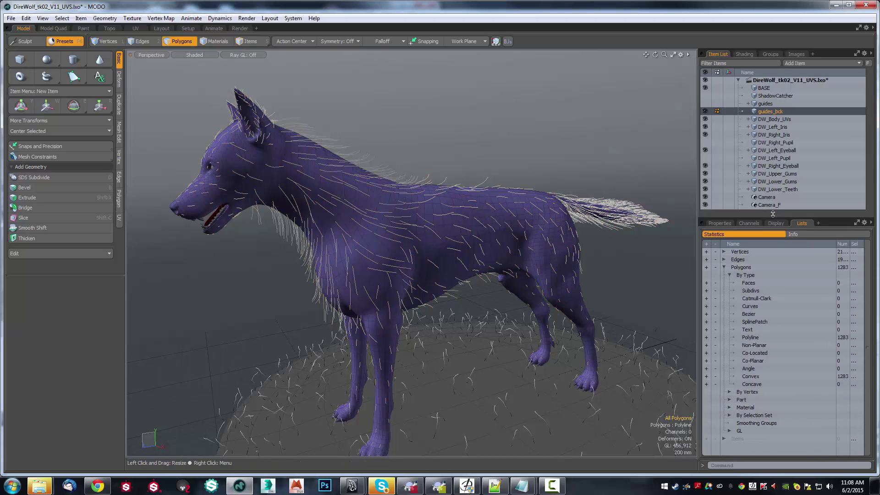
Step: Review the guide polygons by material, selecting the Default and DW material groups in Statistics
left_click(730, 356)
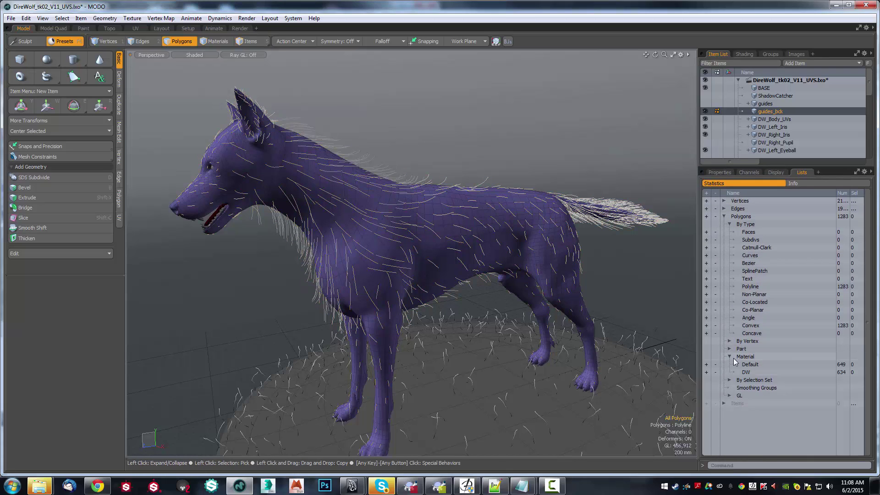
left_click(706, 365)
left_click(717, 372)
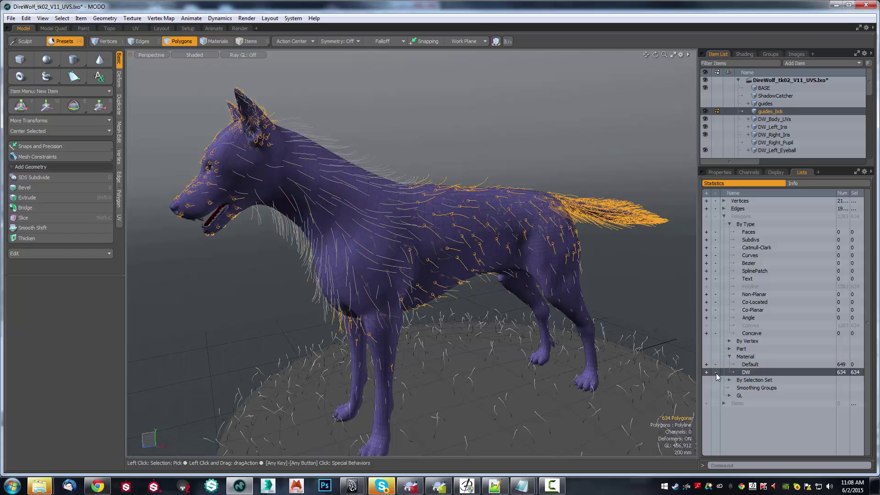
left_click(716, 374)
left_click(729, 357)
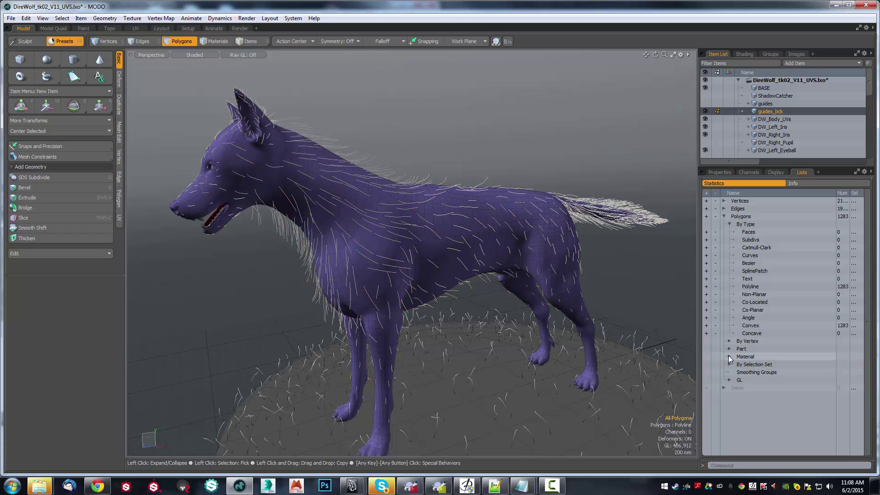
Step: Select the Cuello, Face_All and Face_L selection-set polygons under By Selection Set
left_click(729, 364)
scroll(711, 333, "down", 2)
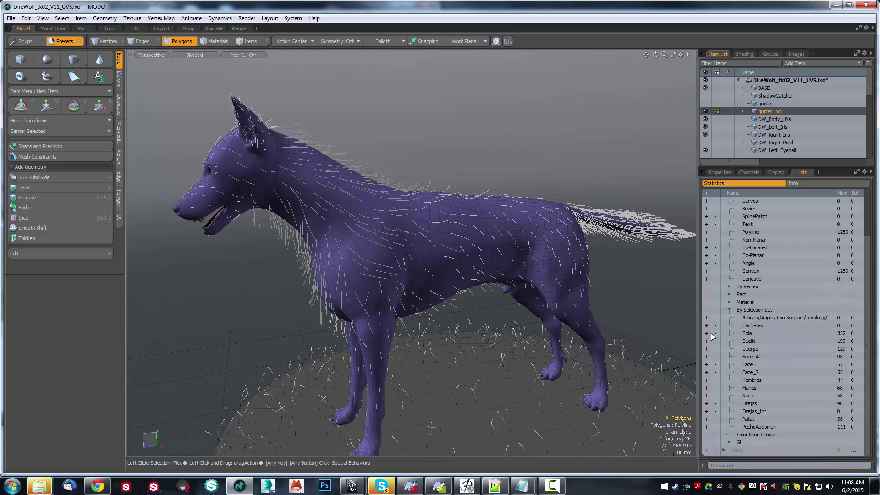
left_click(714, 334)
left_click(717, 349)
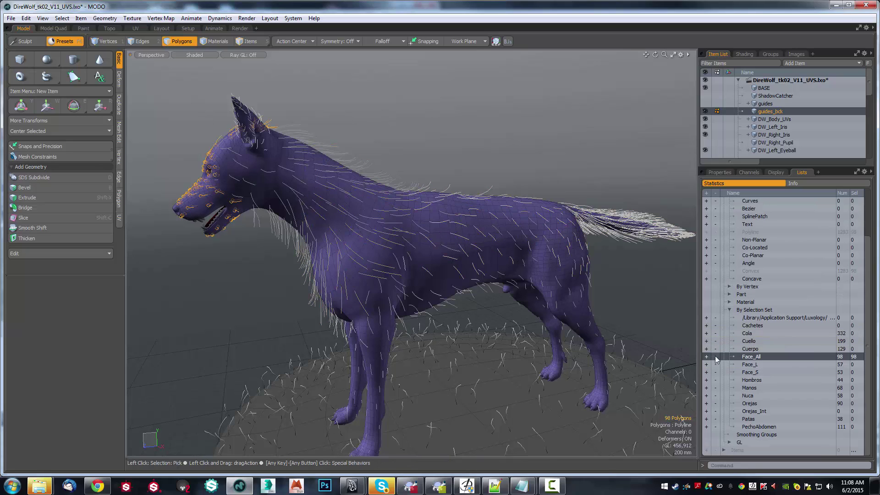
left_click(717, 365)
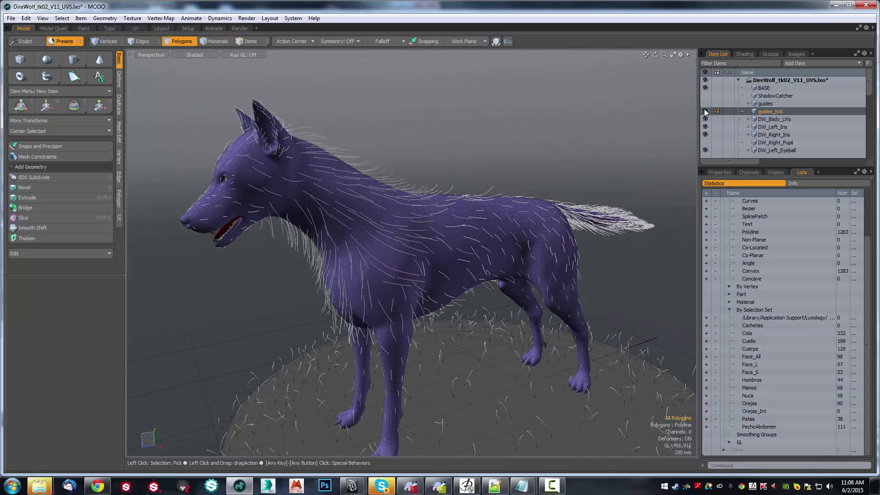
Step: Make the guides item current to show its 1282 curves, then view the wolf from the side
left_click(744, 105)
left_click_drag(546, 261, 651, 302, "alt")
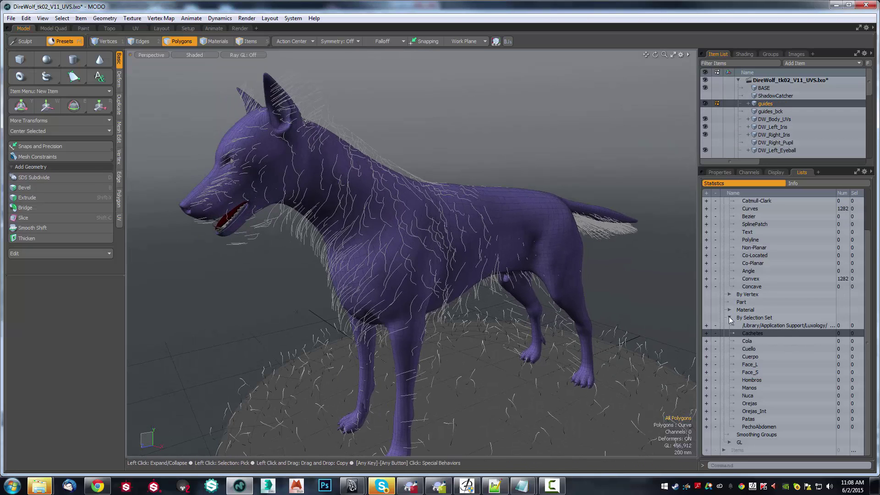
scroll(730, 364, "up", 2)
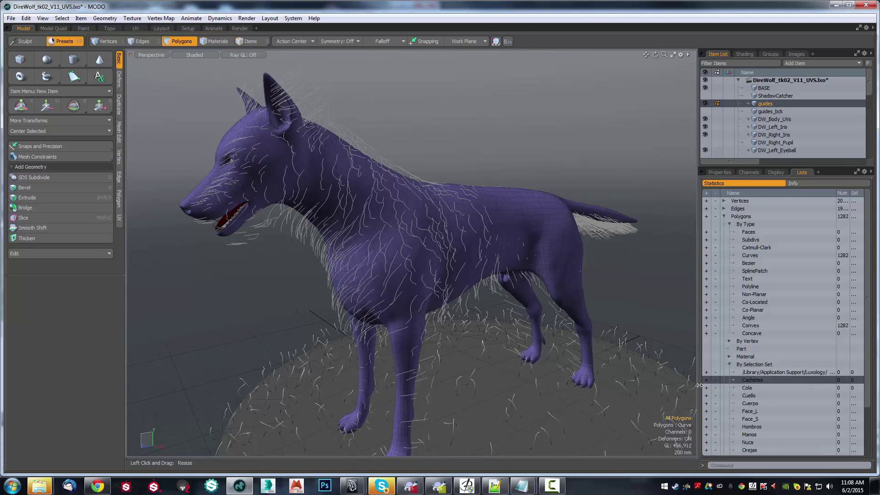
scroll(825, 363, "down", 2)
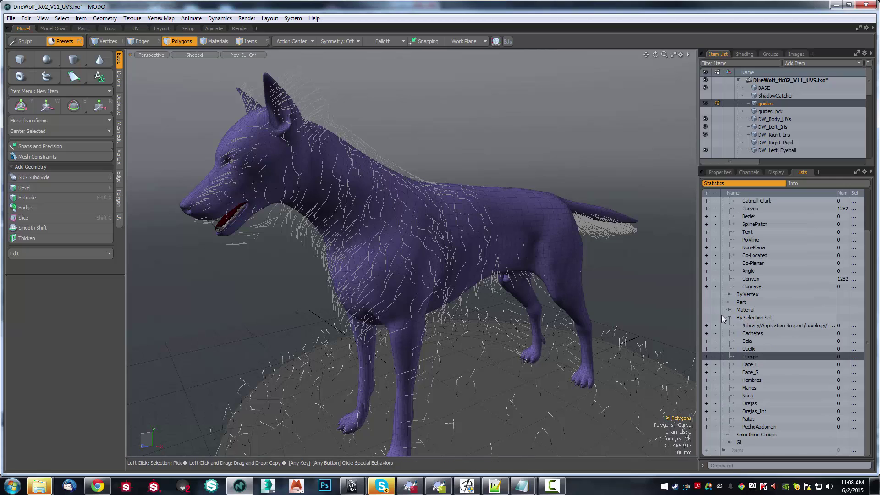
mouse_move(550, 293)
left_mouse_down("alt")
mouse_move(499, 288)
mouse_move(432, 405)
left_mouse_up("alt")
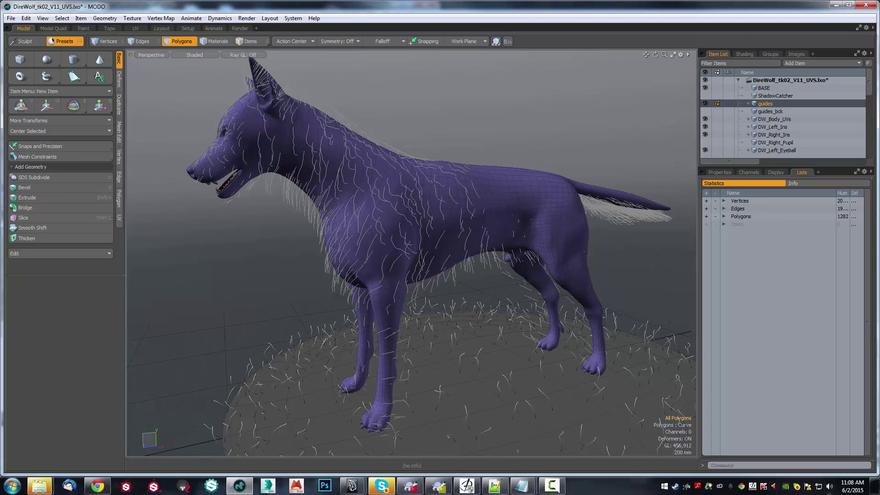